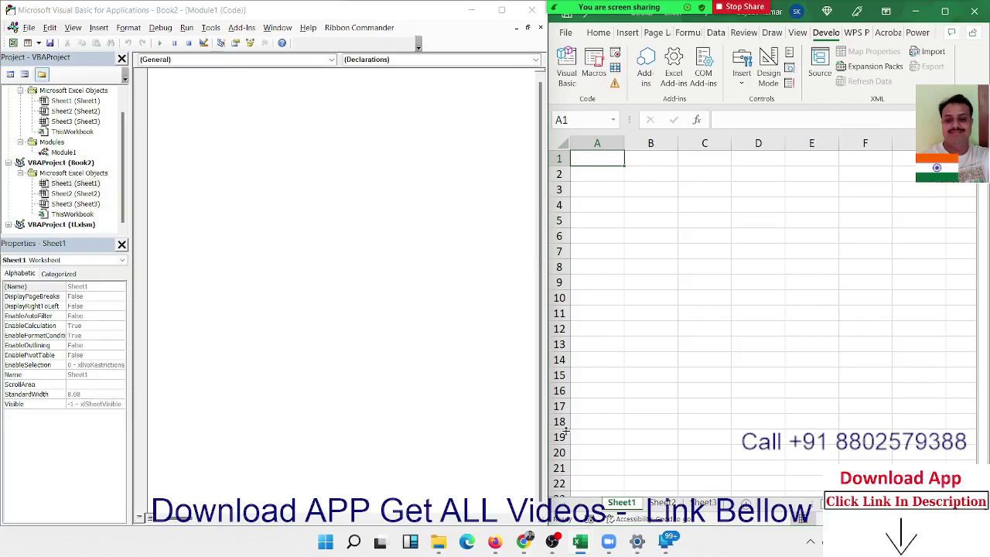
Select the workbook files in the Data folder, rename Sheet1 to 'Data', and return to the VBA editor.
click(446, 549)
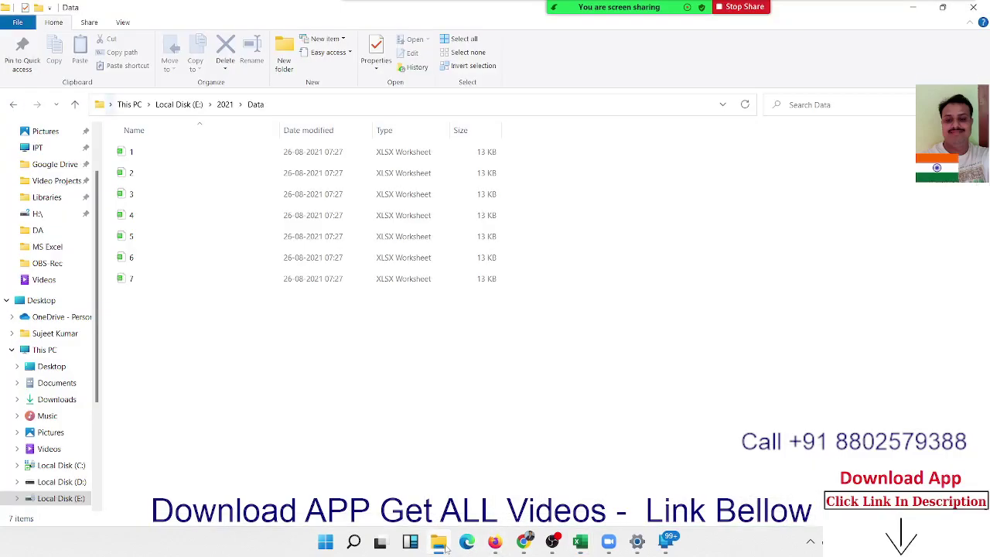
mouse_move(273, 392)
mouse_down()
mouse_move(130, 177)
mouse_move(128, 148)
mouse_up()
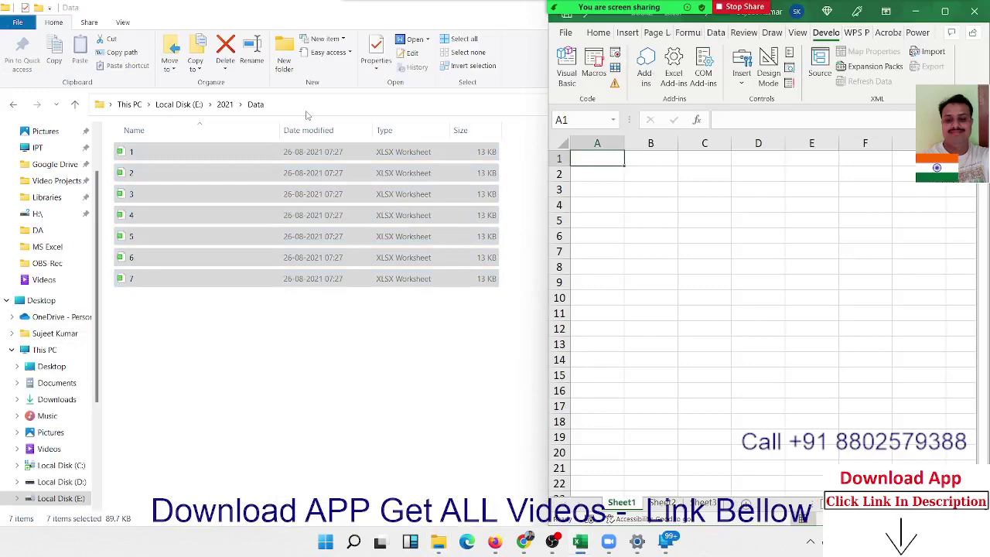
double_click(626, 504)
text(Da)
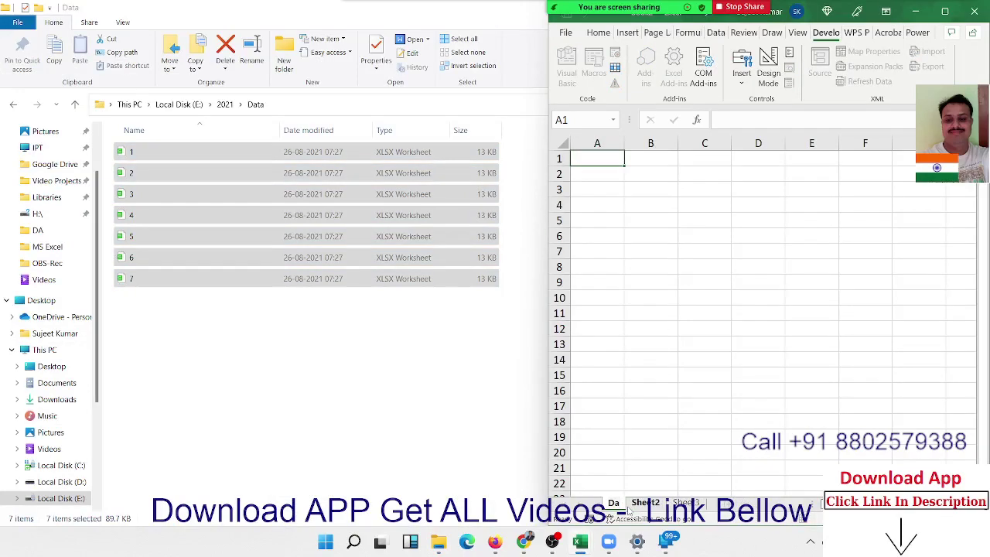
text(ta)
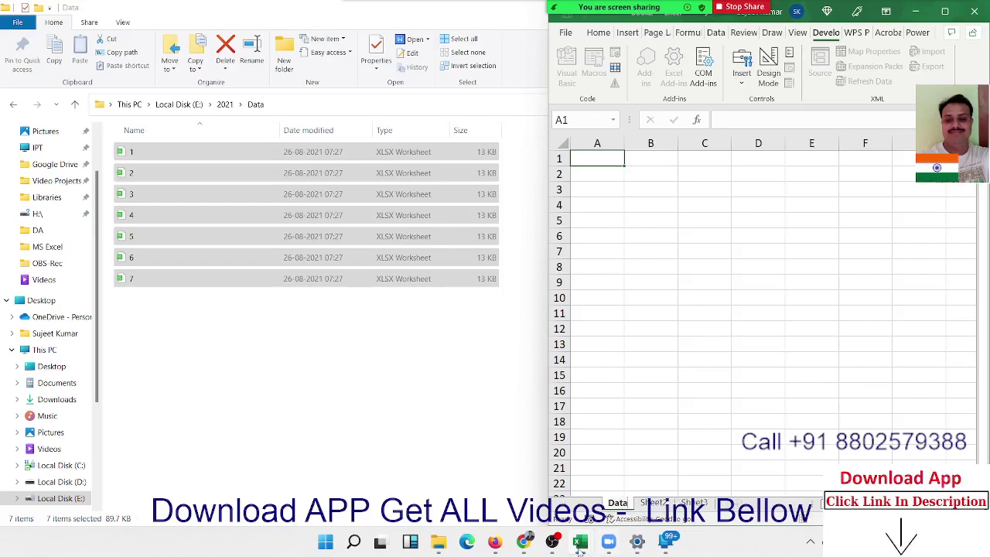
click(652, 327)
mouse_move(584, 544)
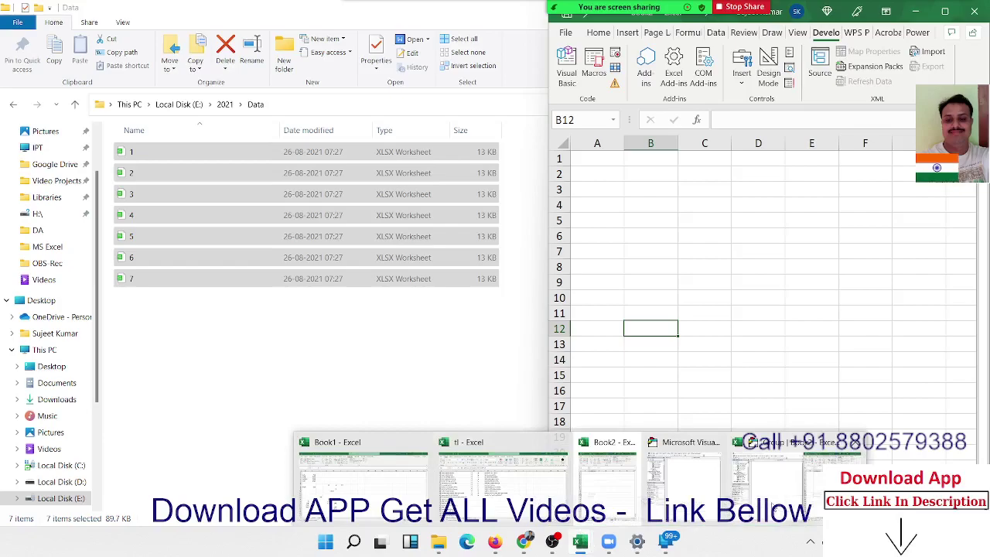
click(684, 475)
Create the macro Sub rr_1 with End Sub and blank lines inside it.
click(178, 86)
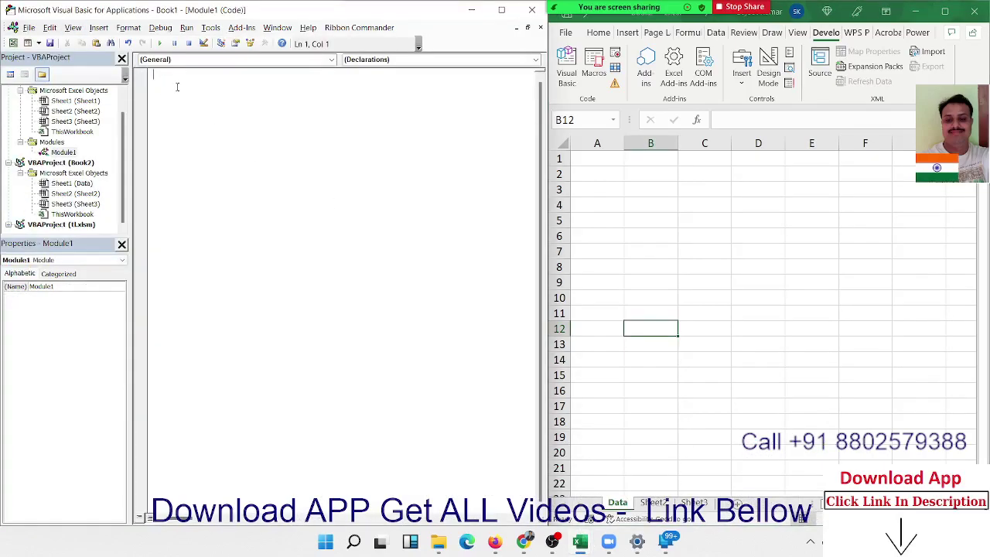
text(sub r)
text(r)
text( 1())
key(Return)
key(Return)
key(Return)
key(Return)
key(Return)
key(Return)
key(Up)
key(Up)
key(Up)
key(Return)
key(Up)
Declare fn As String inside rr_1.
click(153, 94)
text(d)
text(im In)
text( as st)
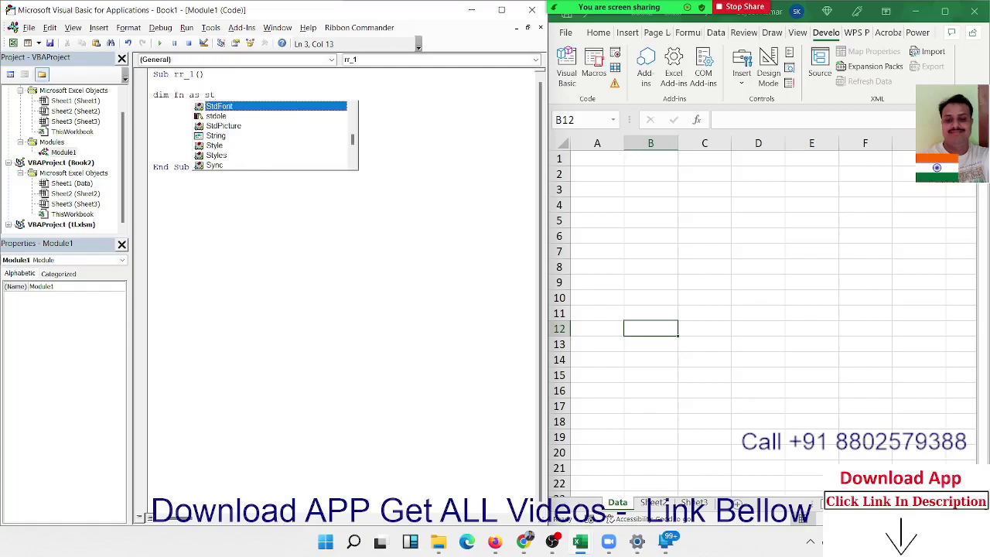
text(r)
key(Tab)
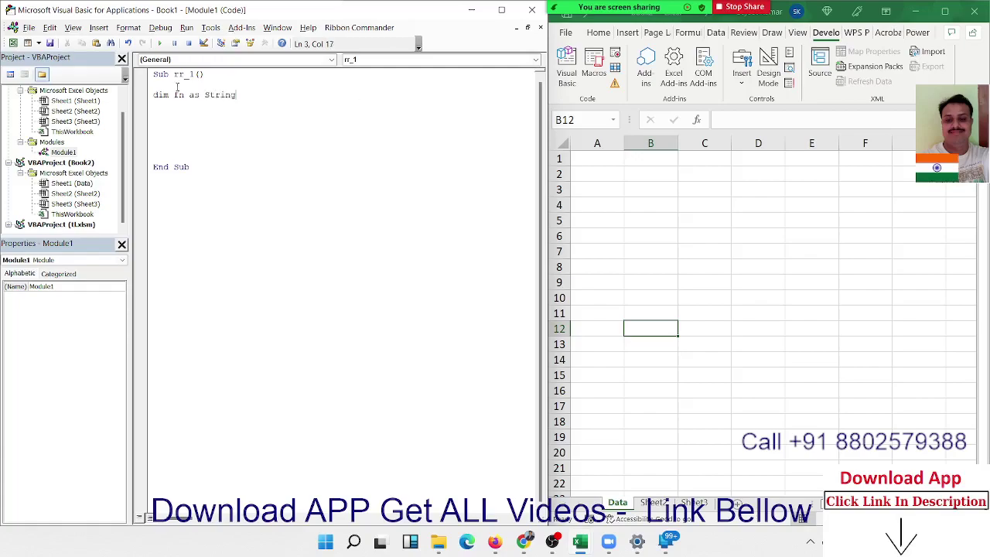
key(Return)
key(Return)
Add fn = Dir("E:\2021\Data\*xls*", vbReadOnly), picking vbReadOnly from the constant list.
text(fn=d)
text(ir)
key(BackSpace)
key(BackSpace)
key(BackSpace)
text(fn=)
text(di)
text(r(")
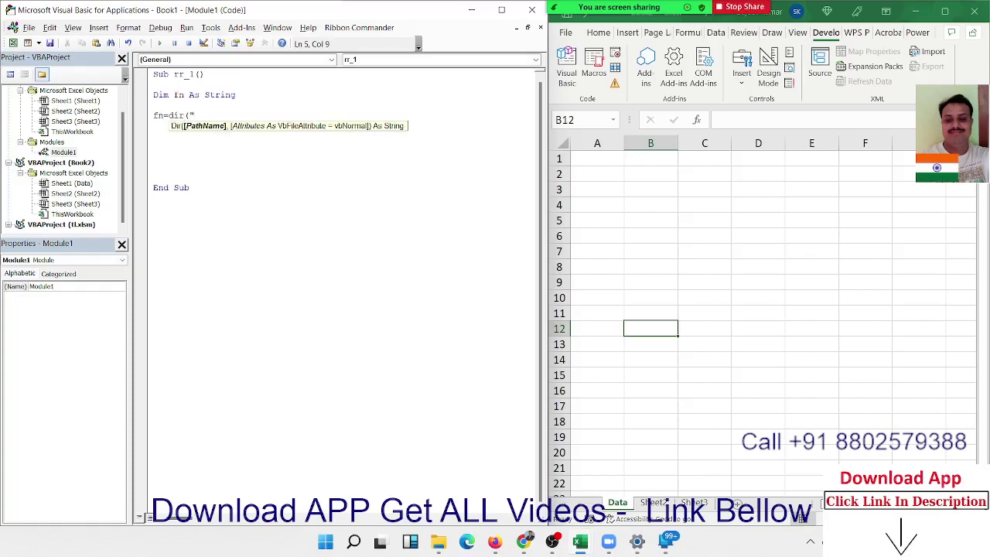
text(E:\2021\Data\)
text(*)
text(xlx)
key(BackSpace)
text(s)
text(*)
text(")
text(,)
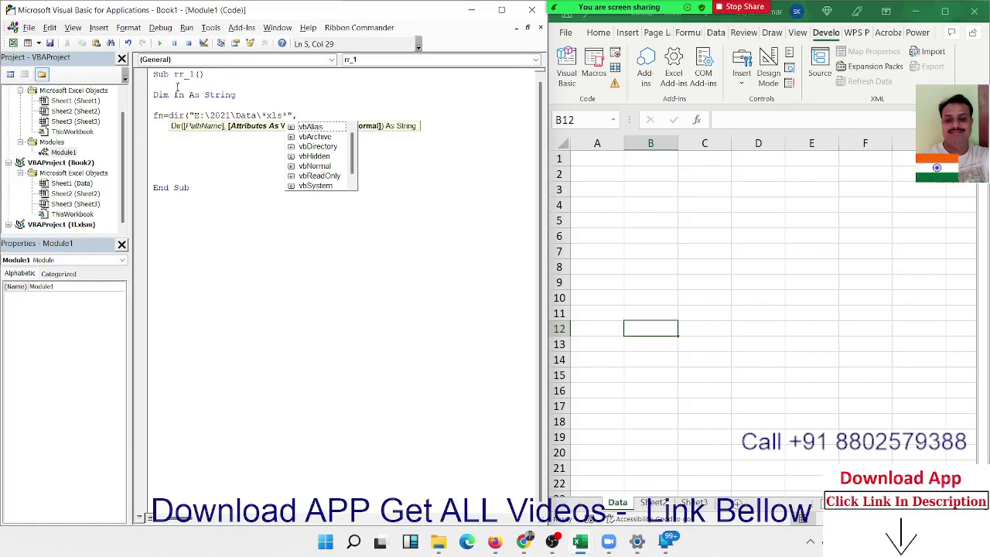
key(Down)
key(Down)
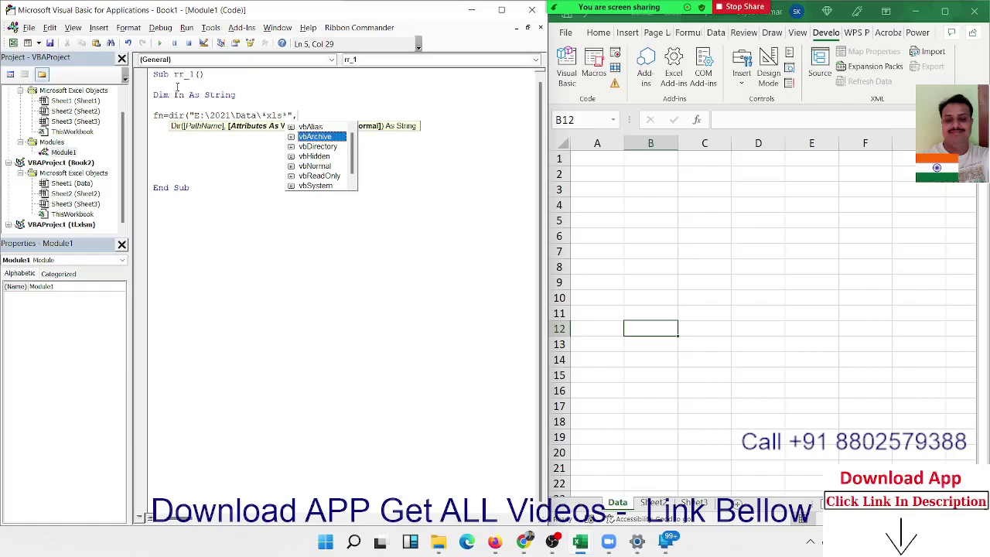
key(Down)
key(Down)
key(Down)
key(Up)
key(Up)
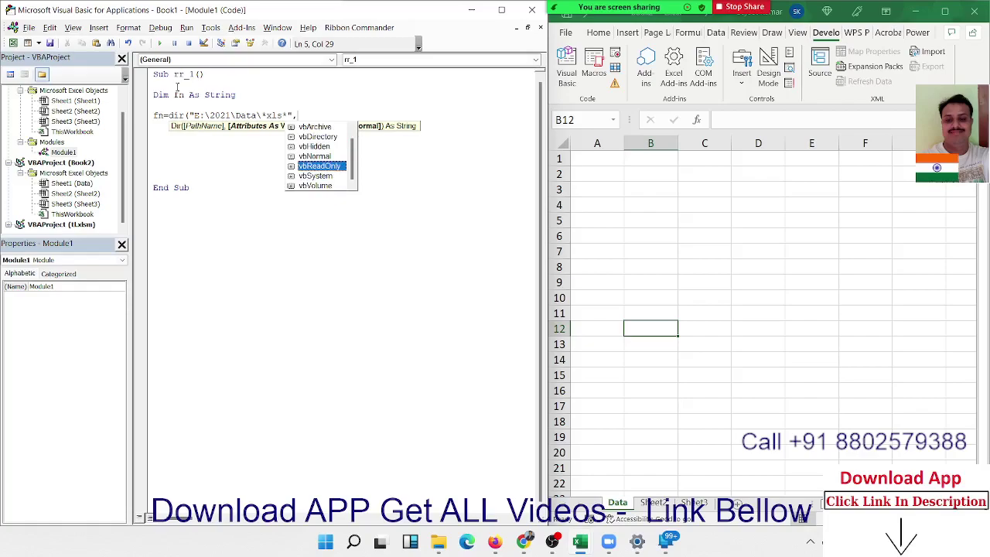
key(Tab)
text())
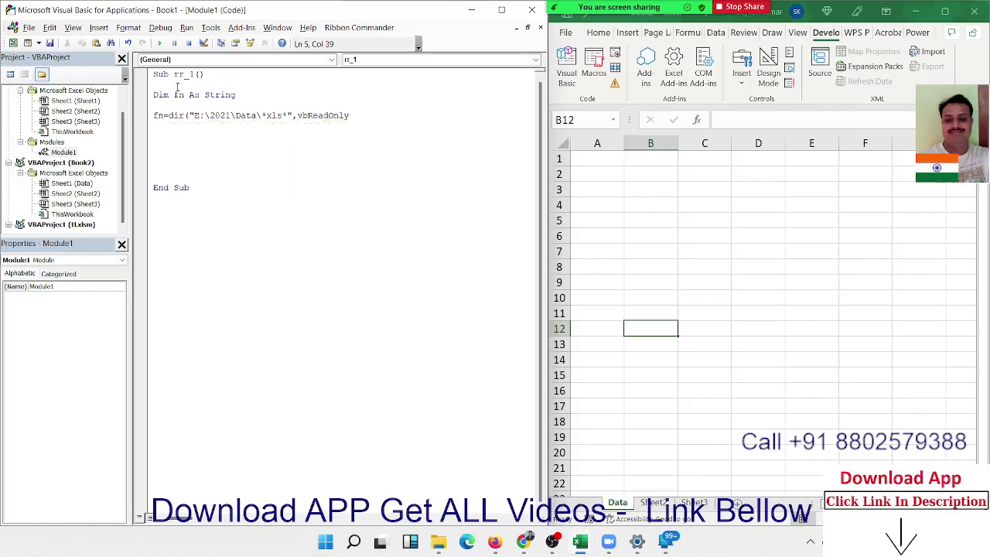
Correct the file pattern to *.xls* and insert a blank line below the Dir line.
click(265, 115)
text(*)
key(BackSpace)
text(.)
click(272, 143)
key(Return)
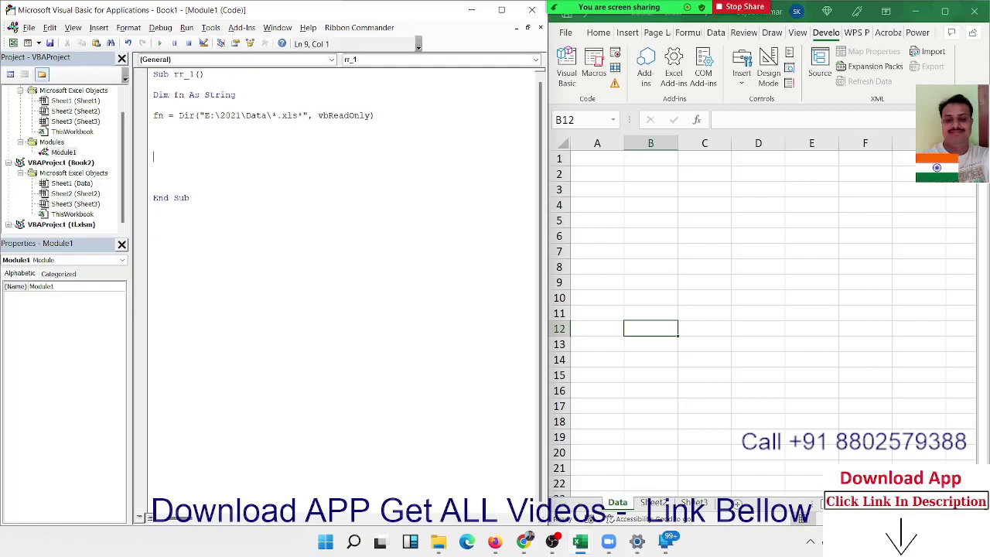
key(Up)
key(Up)
key(Up)
key(Up)
Write the loop header Do While fn <> "" below the Dir line.
key(shift+Down)
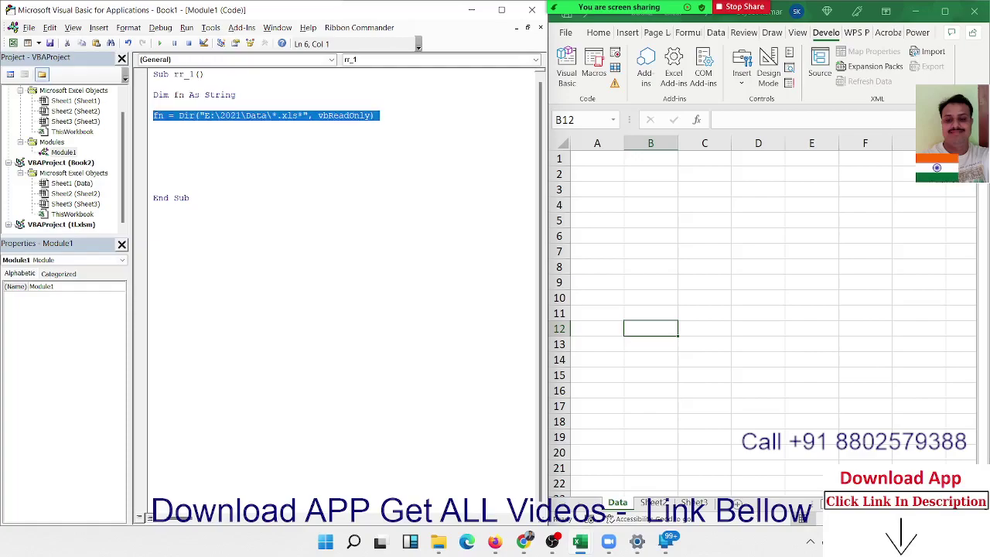
key(shift+Up)
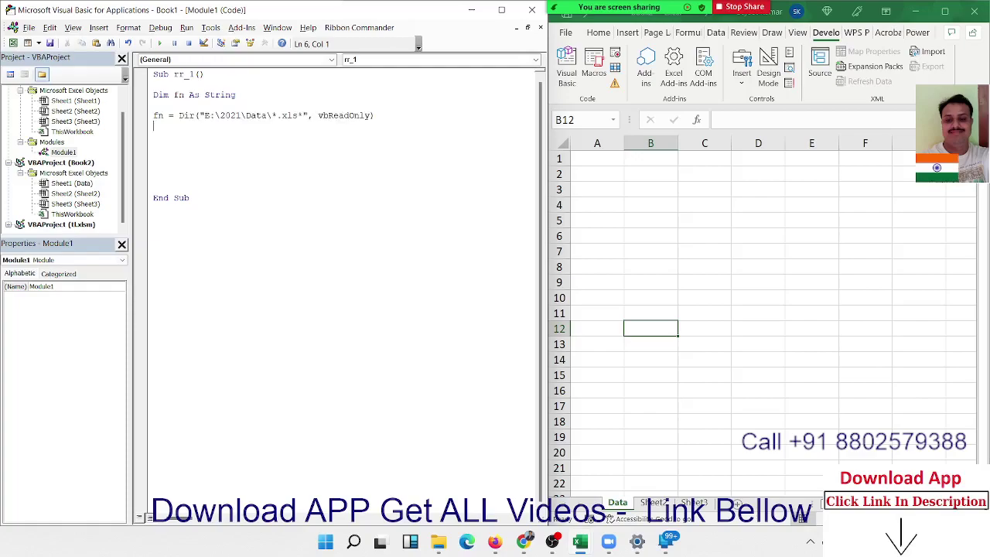
key(shift+Right)
key(Down)
key(Down)
key(Down)
text(do)
text( while )
text(fn=)
key(BackSpace)
text(<)
text(>"")
key(Return)
key(Return)
key(Return)
Close the loop with Loop, putting fn = Dir() just before it.
key(Return)
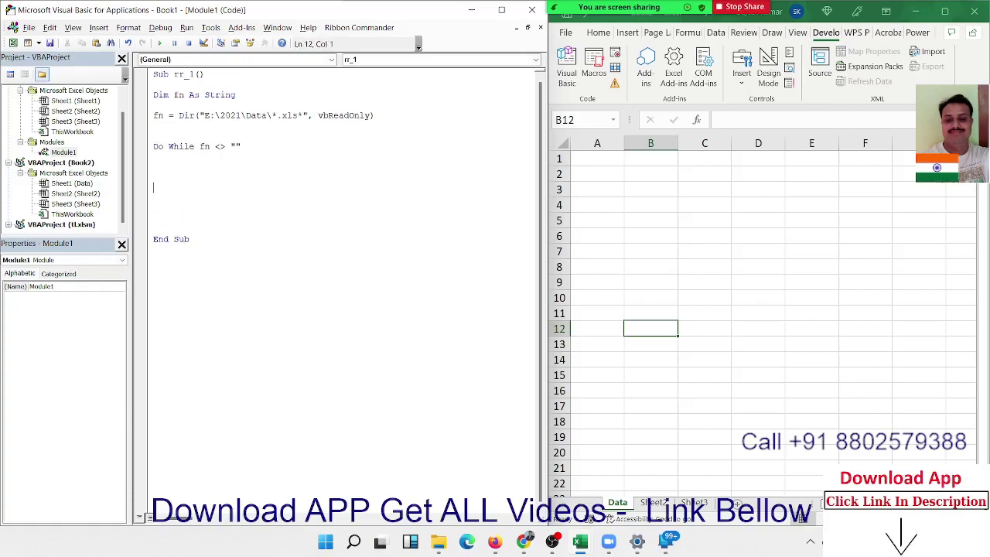
text(loop)
key(Return)
key(Up)
key(Up)
key(Up)
key(Return)
text(fn=)
text(dir)
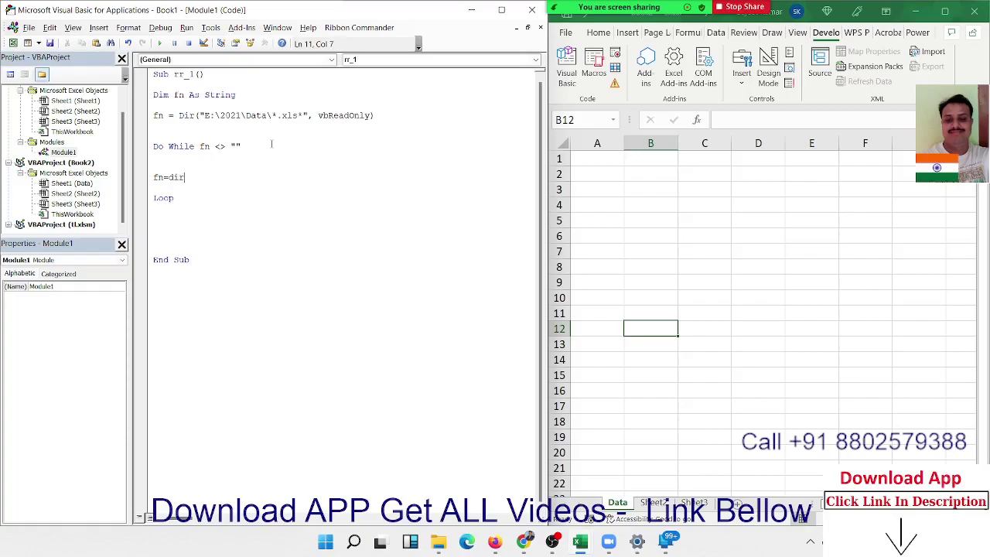
text(() ()
key(BackSpace)
key(Up)
key(Return)
key(Return)
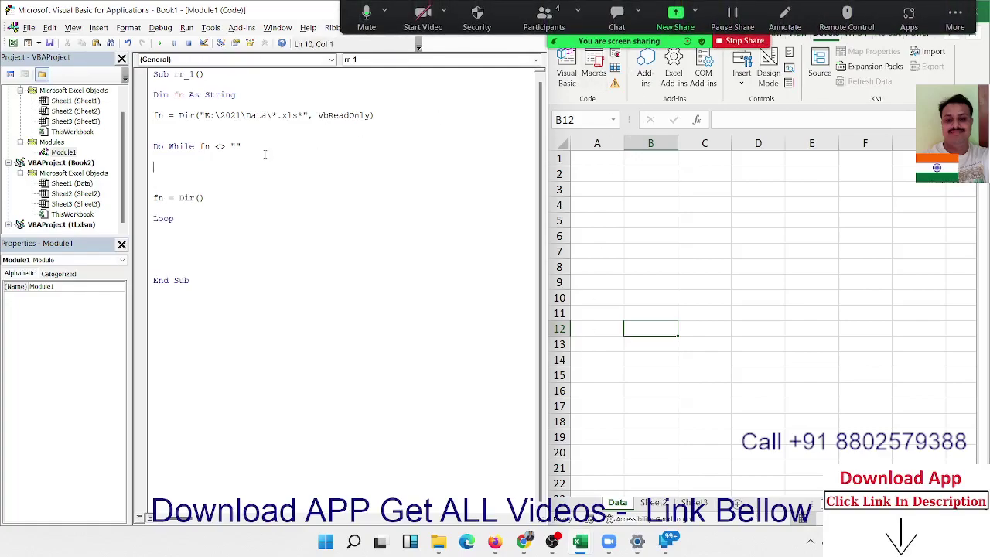
Inside the loop, write Range("A65000").End(xlUp).Offset(1, 0).Value = fn.
text(rang)
text(e("A)
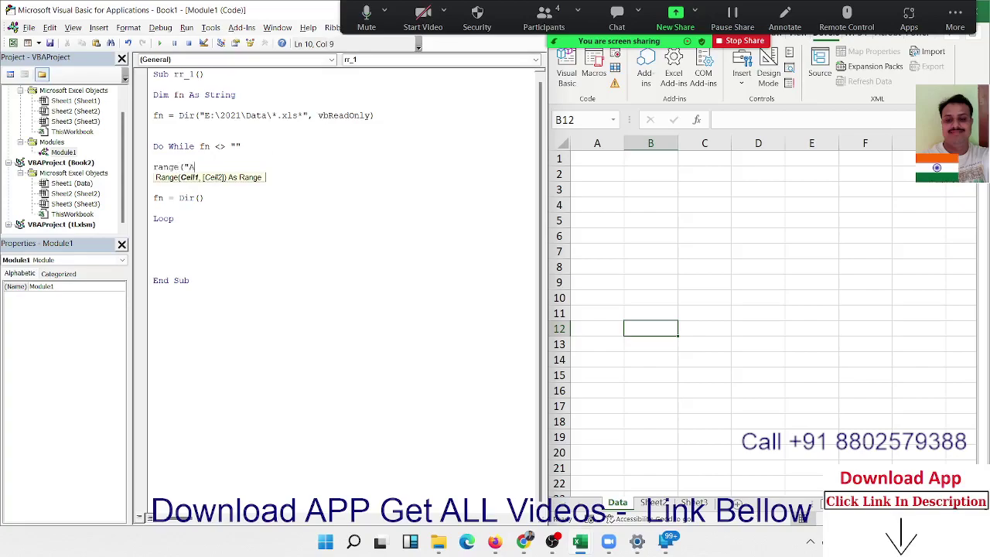
text(65000)
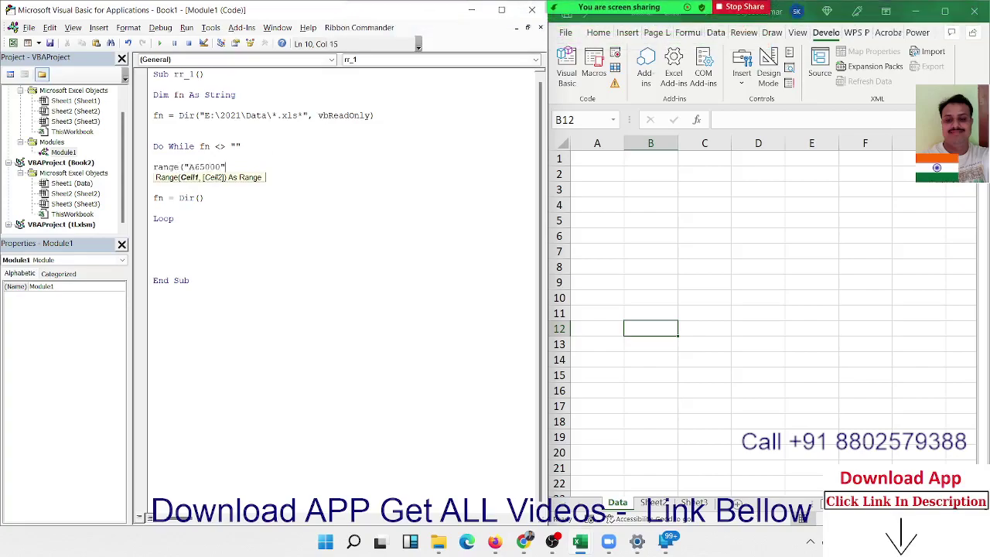
text(").e)
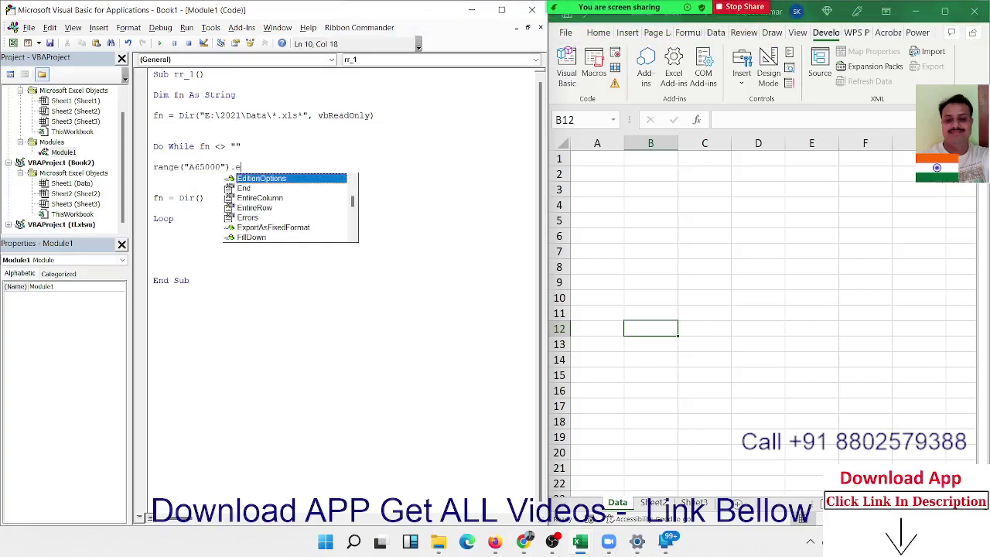
text(n)
key(Tab)
text(()
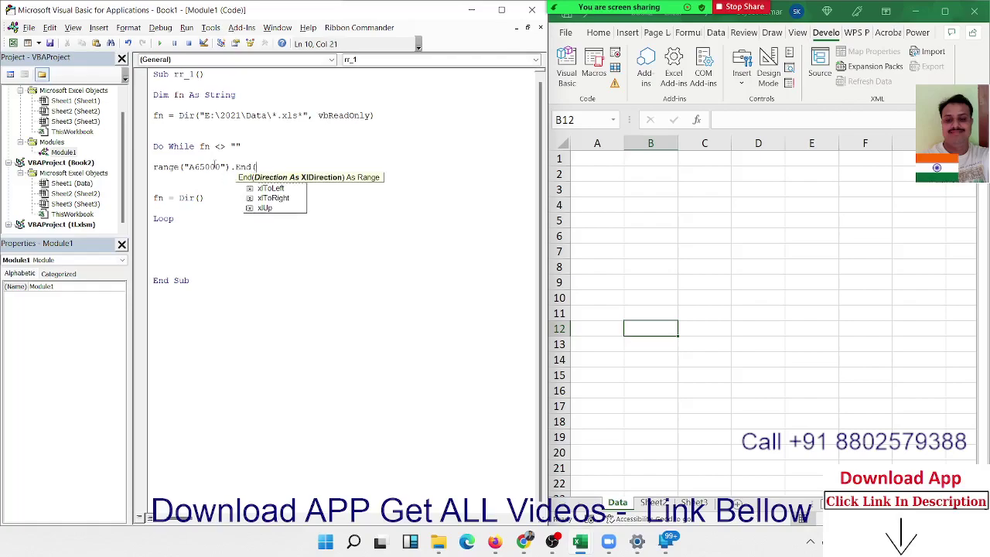
text(xlUp))
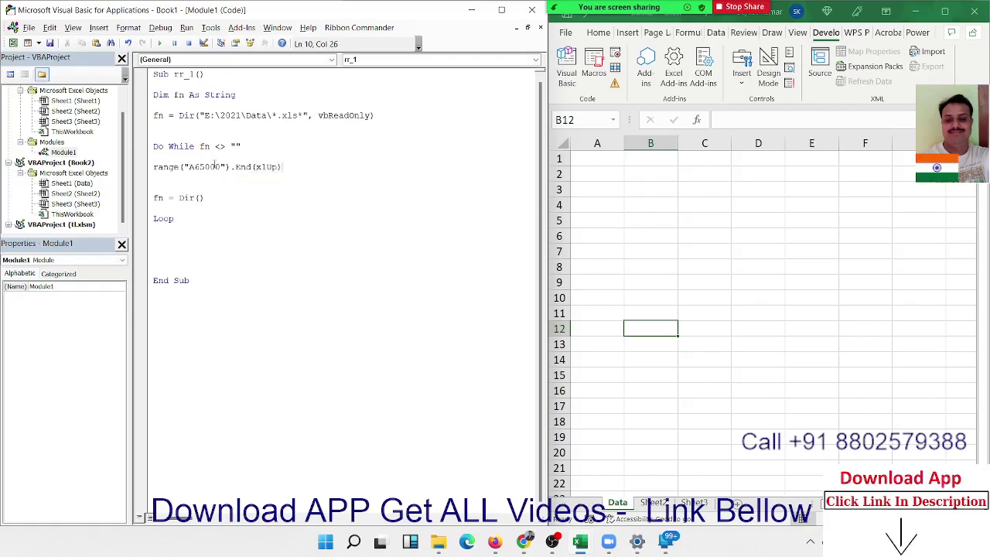
text(.)
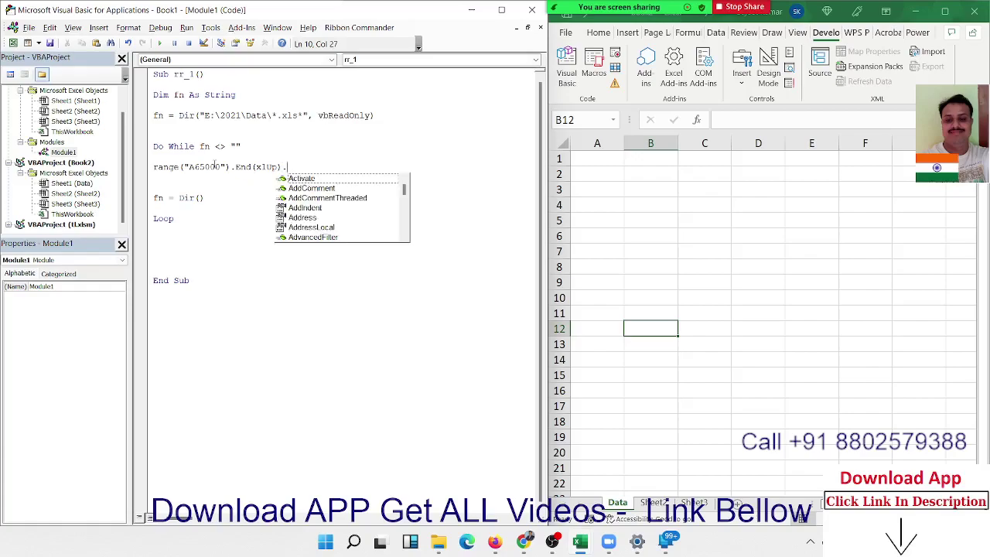
text(of)
key(Tab)
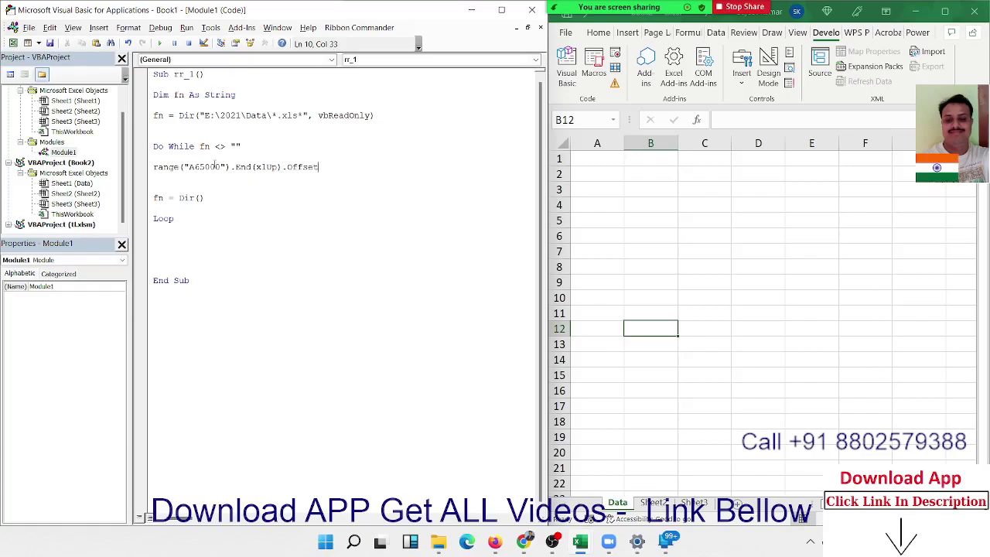
text((1,0)
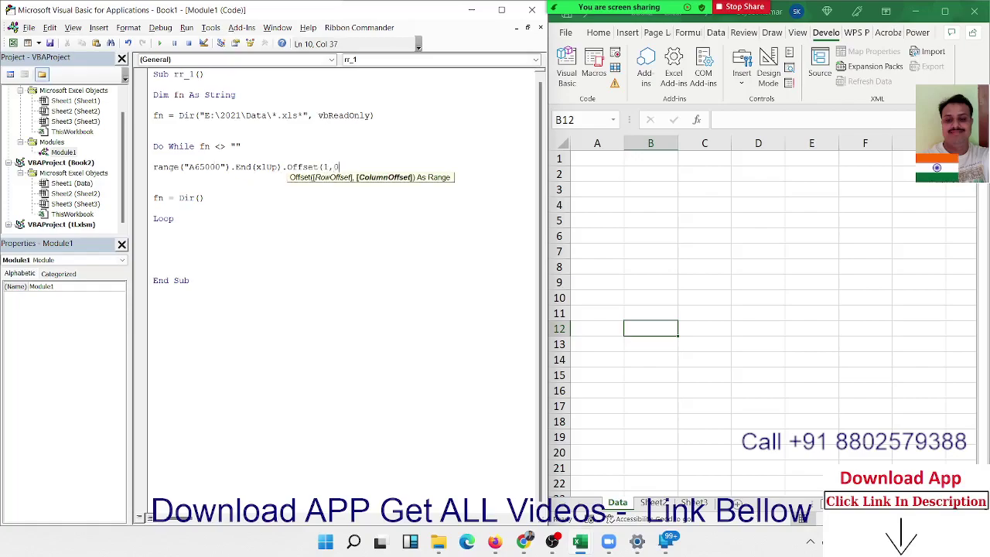
text().valu)
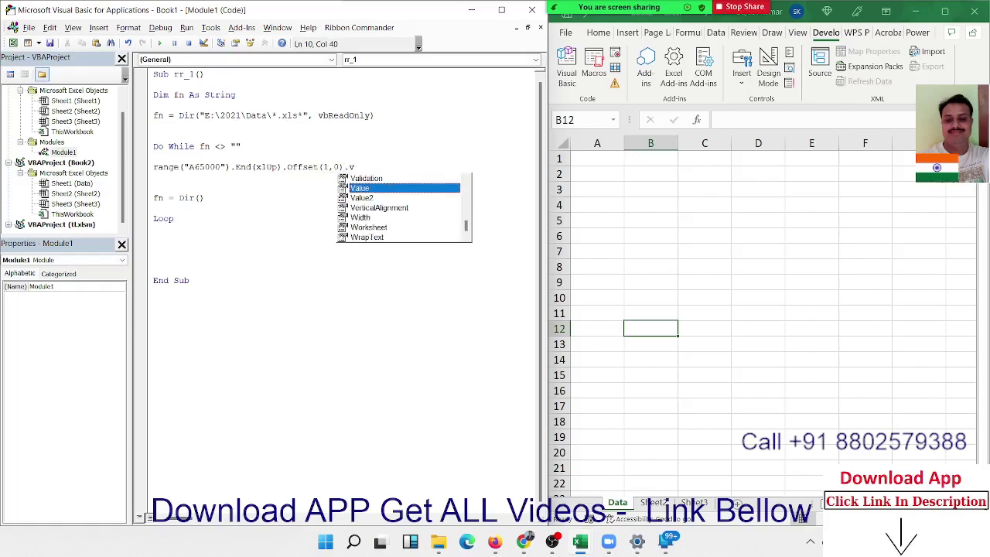
key(Tab)
text(=)
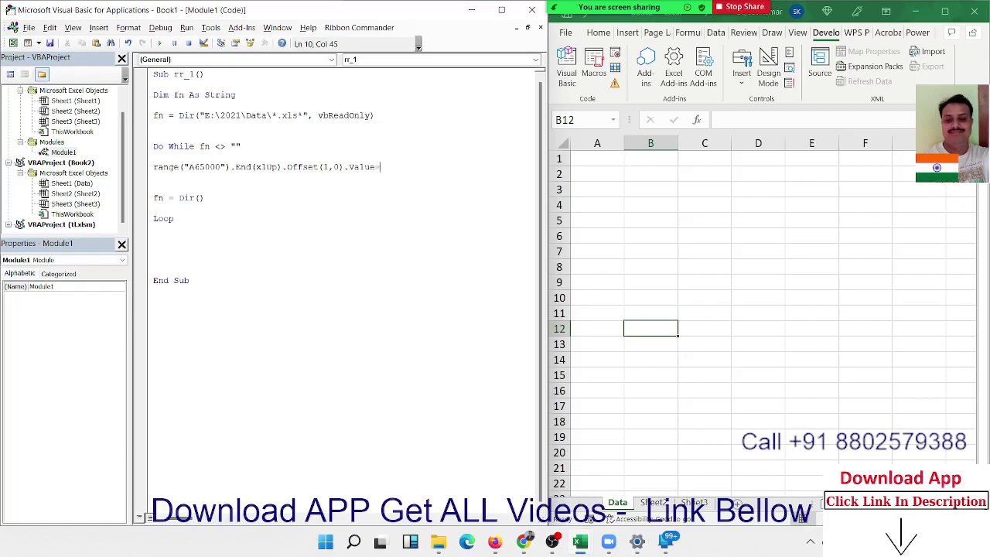
text( fn)
click(153, 156)
Run rr_1 to list the file names, then clear them from A2:A8.
click(159, 43)
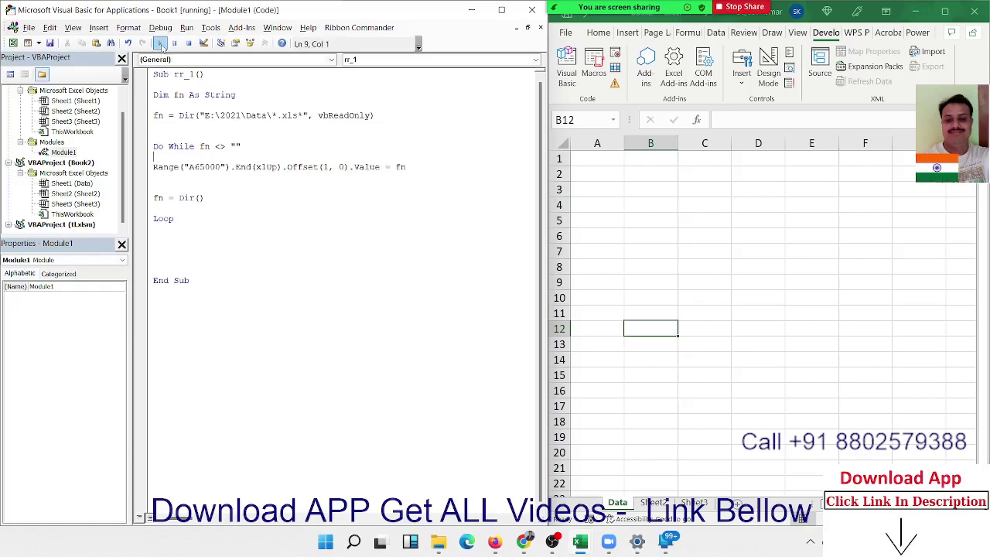
drag(594, 176, 617, 267)
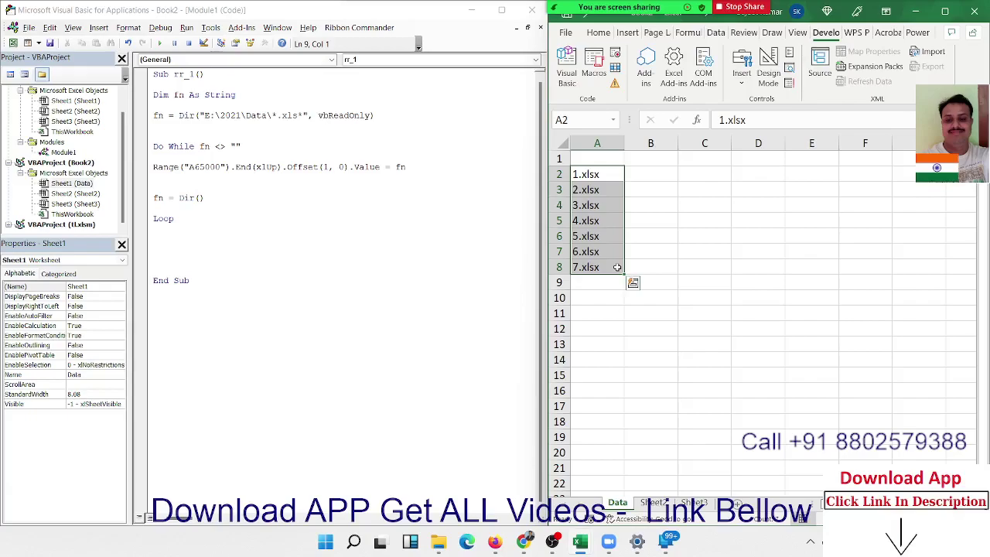
key(Delete)
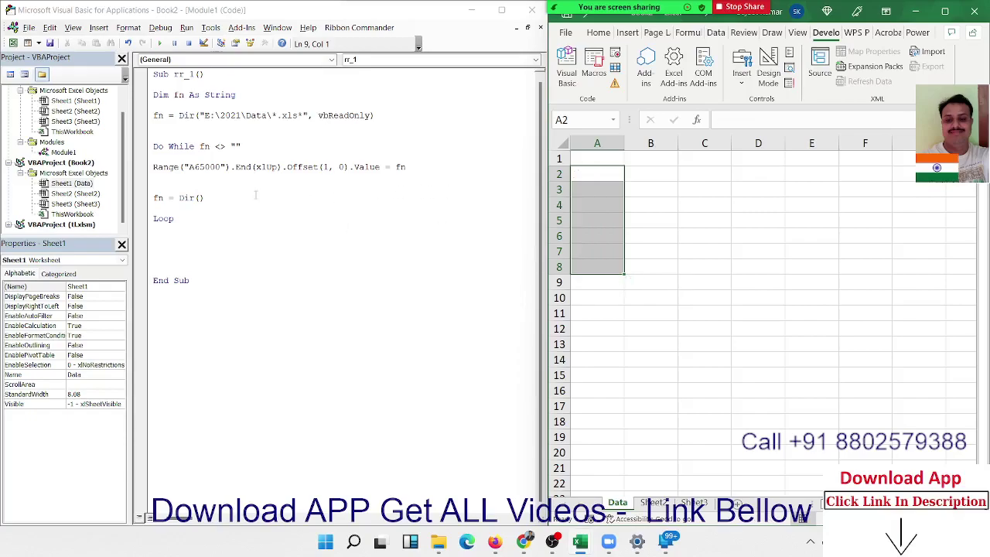
click(154, 167)
Comment out the Range line and add blank lines below it in the loop.
text(')
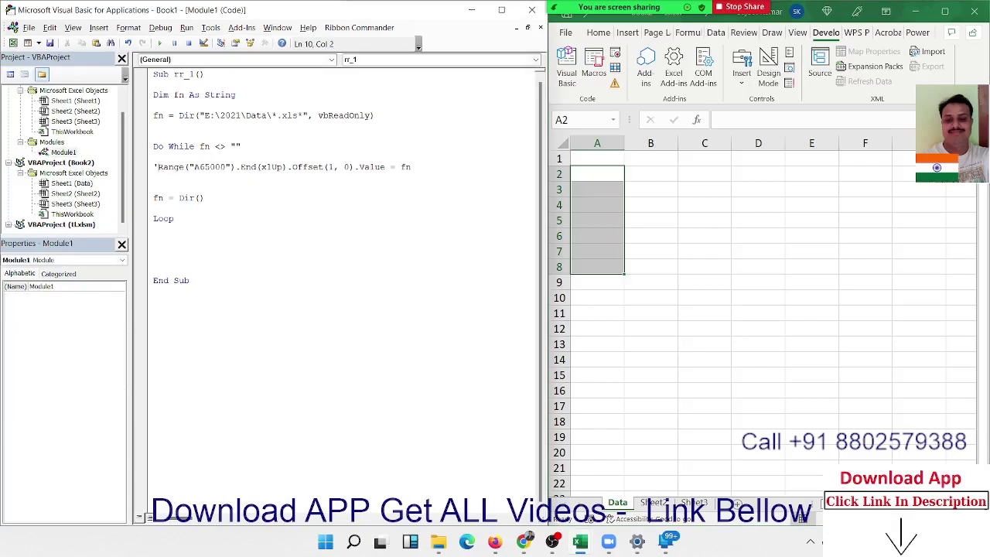
key(Down)
key(Return)
key(Return)
key(Return)
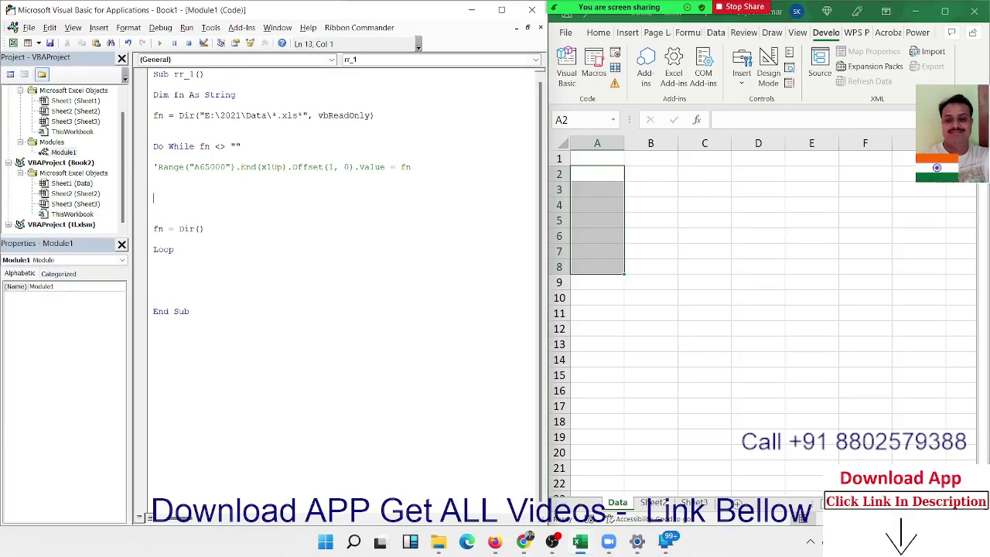
key(Up)
key(Up)
text(w)
text(ork)
key(BackSpace)
key(BackSpace)
key(BackSpace)
key(BackSpace)
key(BackSpace)
Declare w As Workbooks and add Set w = ActiveWorkbook, then begin Workbooks.Open in the loop.
key(Up)
key(Up)
key(Up)
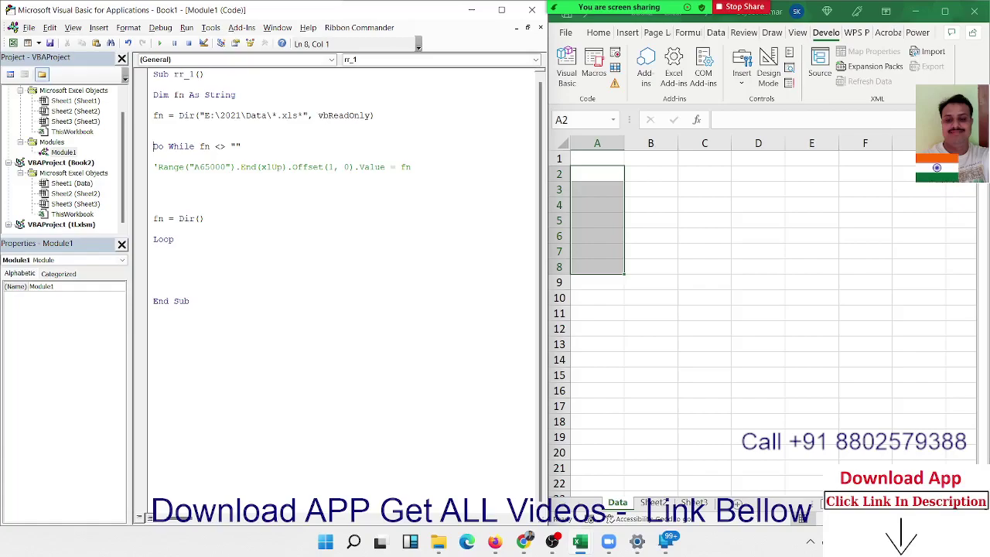
key(Up)
key(Up)
key(Up)
key(Up)
key(Return)
text(di)
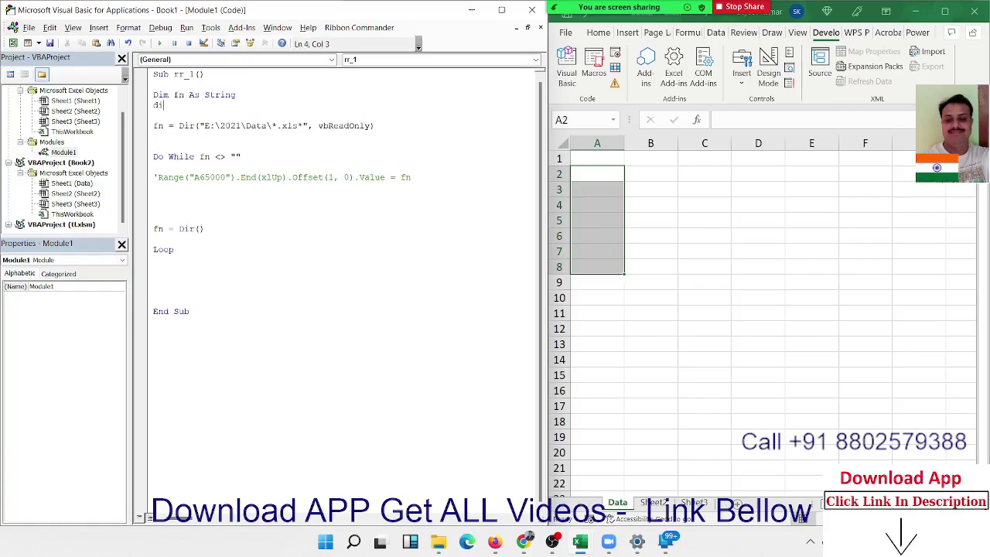
text(m w )
text(as s)
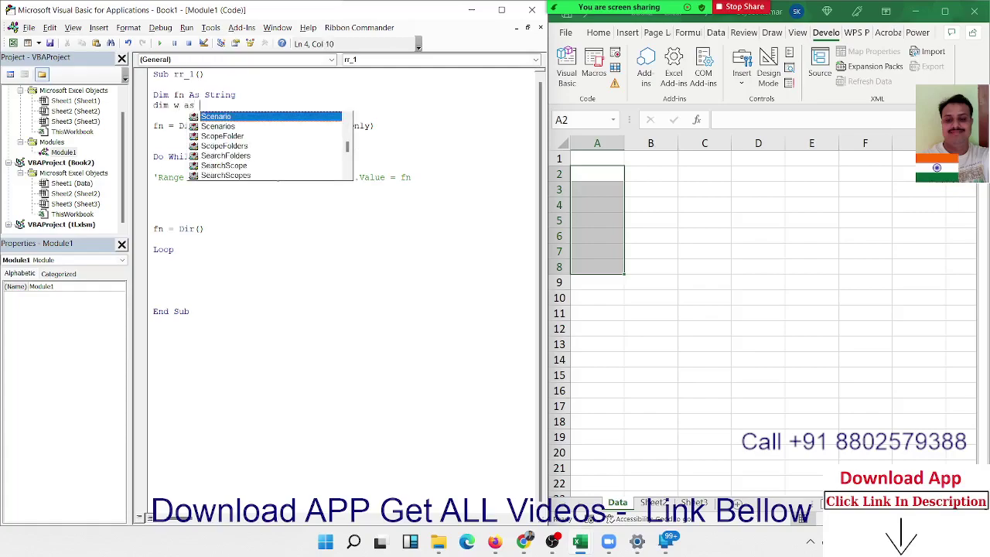
text(h)
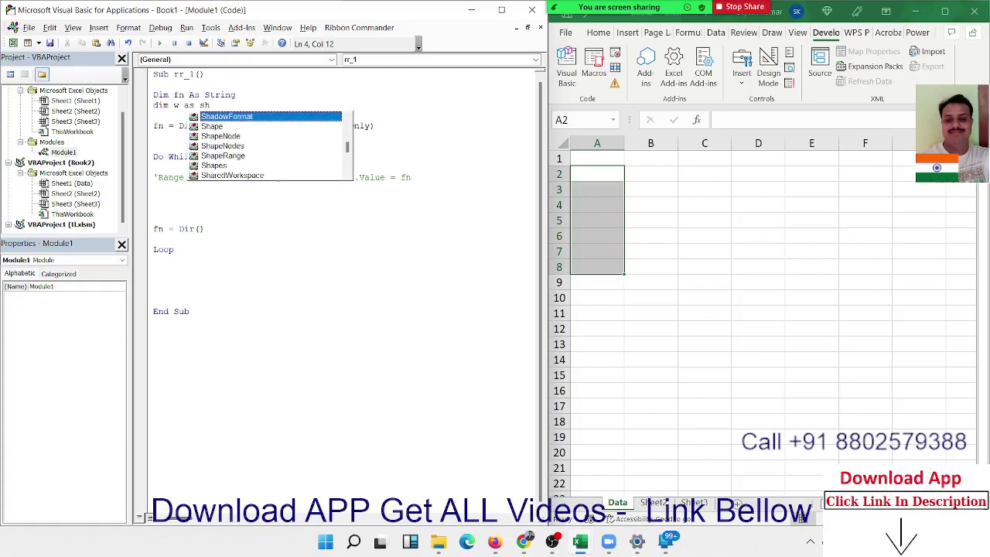
key(BackSpace)
key(BackSpace)
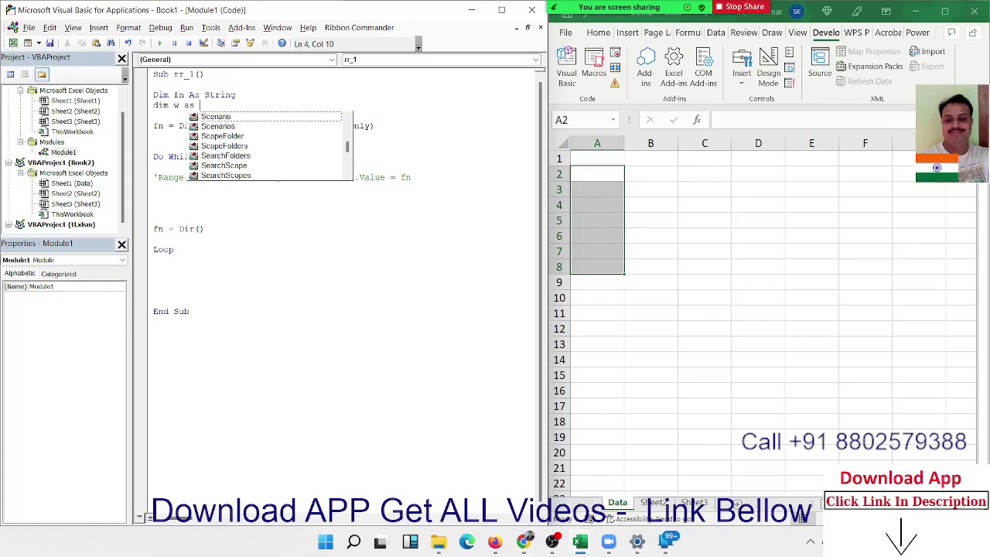
text(wo)
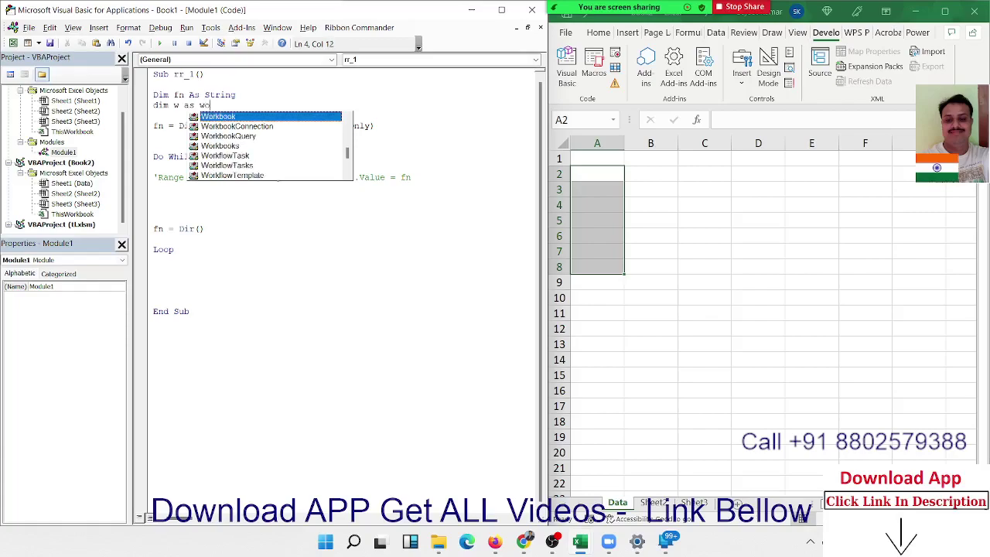
key(Return)
key(Return)
text(s)
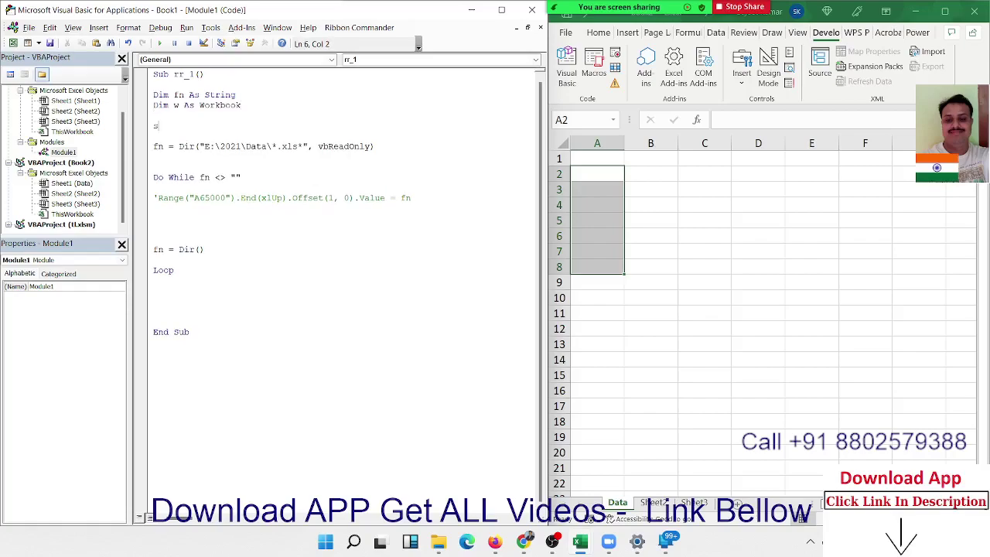
text(et)
text(=activ)
text(eworkb)
text(ook)
click(246, 104)
text(s)
click(246, 146)
click(153, 208)
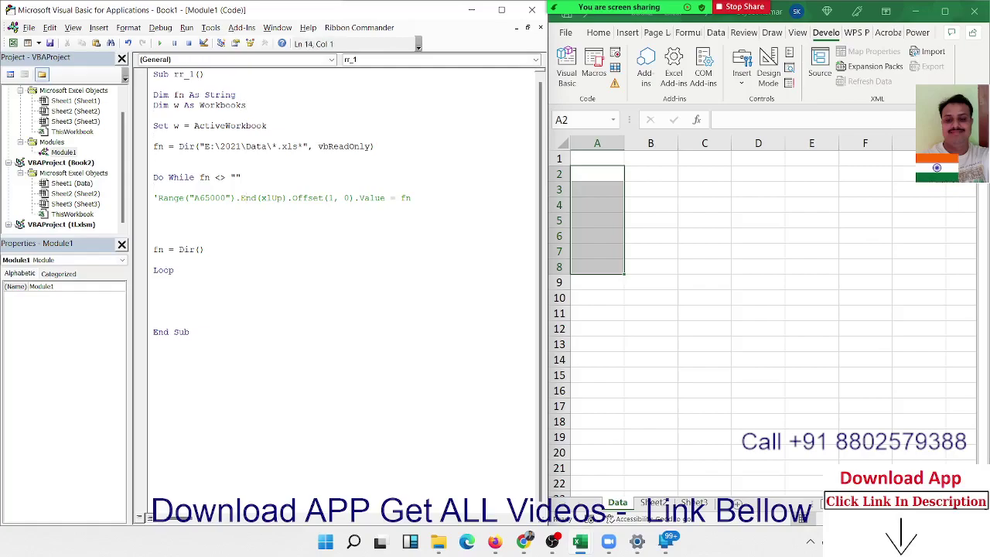
text(wo)
text(rkbooks)
text(.op)
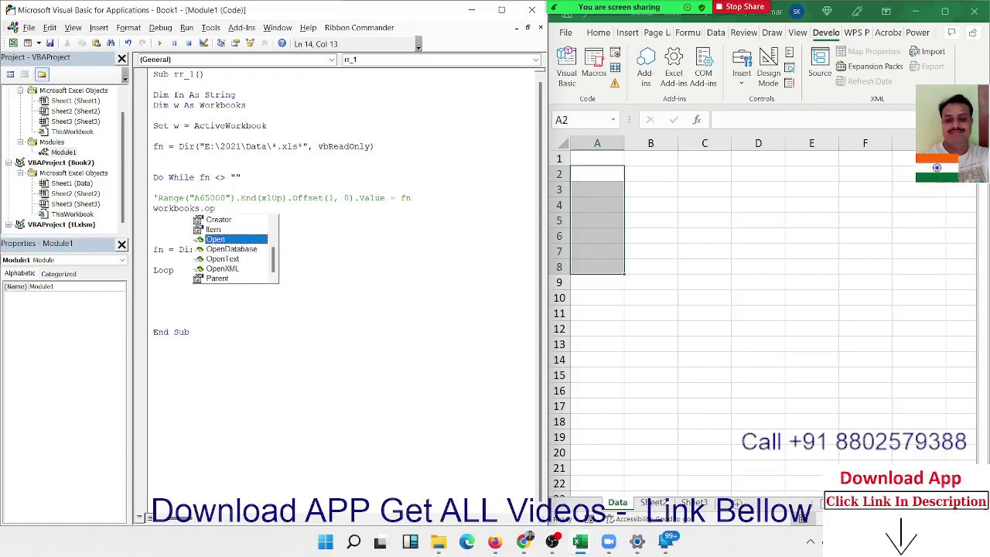
Complete Workbooks.Open "E:\2021\Data\" & fn, reusing the copied folder path.
key(Tab)
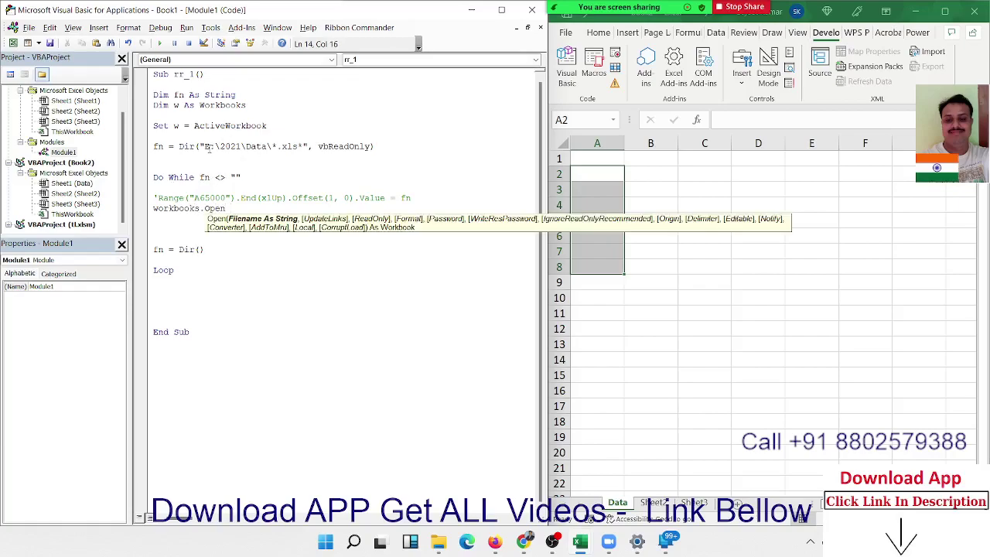
drag(199, 146, 273, 144)
key(ctrl+c)
click(245, 210)
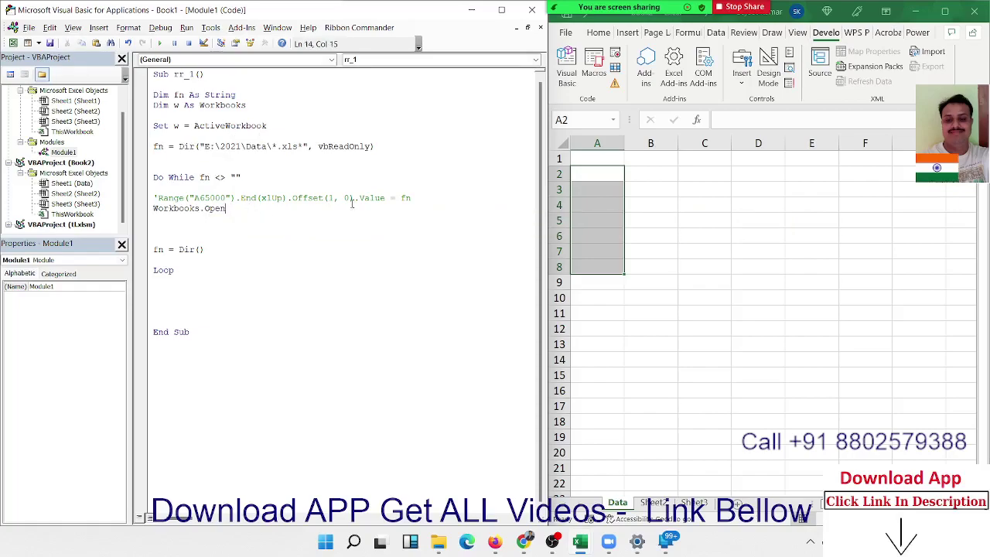
key(ctrl+v)
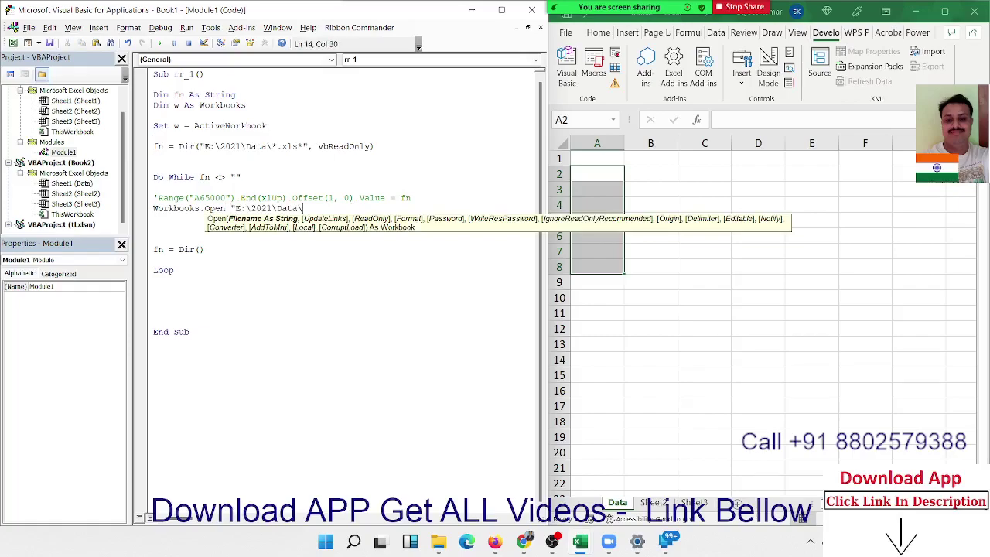
text(" )
text(& fn)
key(Return)
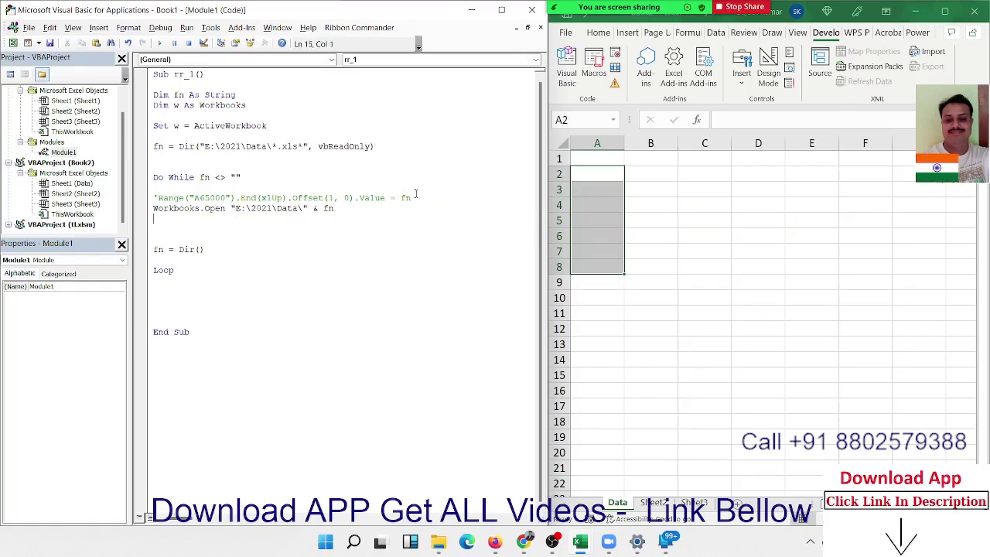
Add Sheets(1).Select to select each opened file's first sheet.
text(shee)
text(ts()
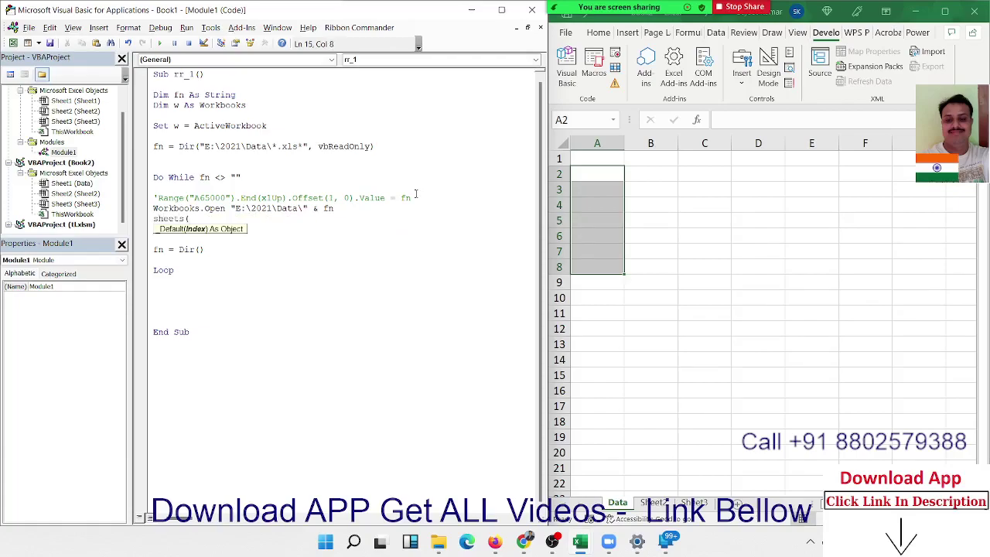
text(1))
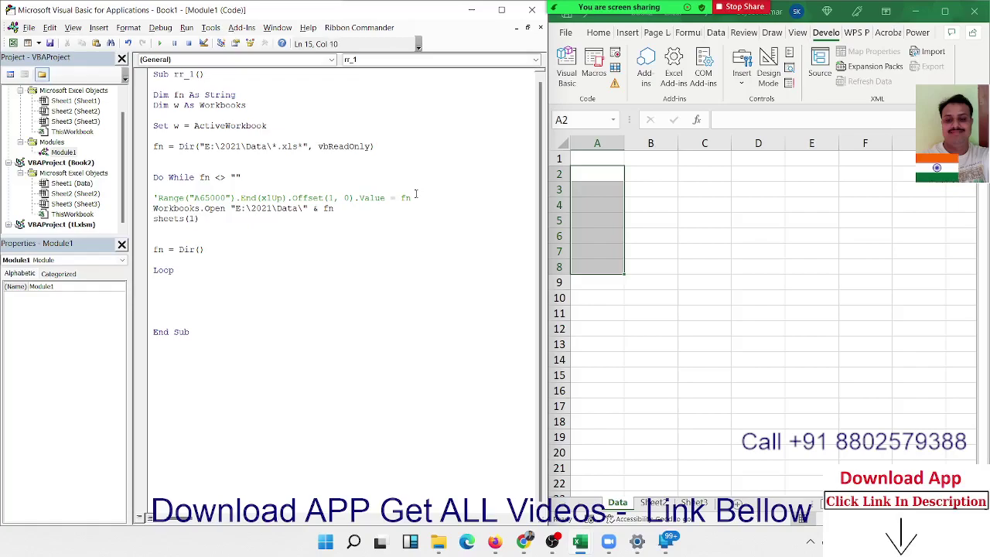
text(se)
text(lec)
key(BackSpace)
key(BackSpace)
key(BackSpace)
text(l)
text(e)
text(cc)
text(t)
key(Return)
key(BackSpace)
key(BackSpace)
key(BackSpace)
key(BackSpace)
text(ct)
key(Return)
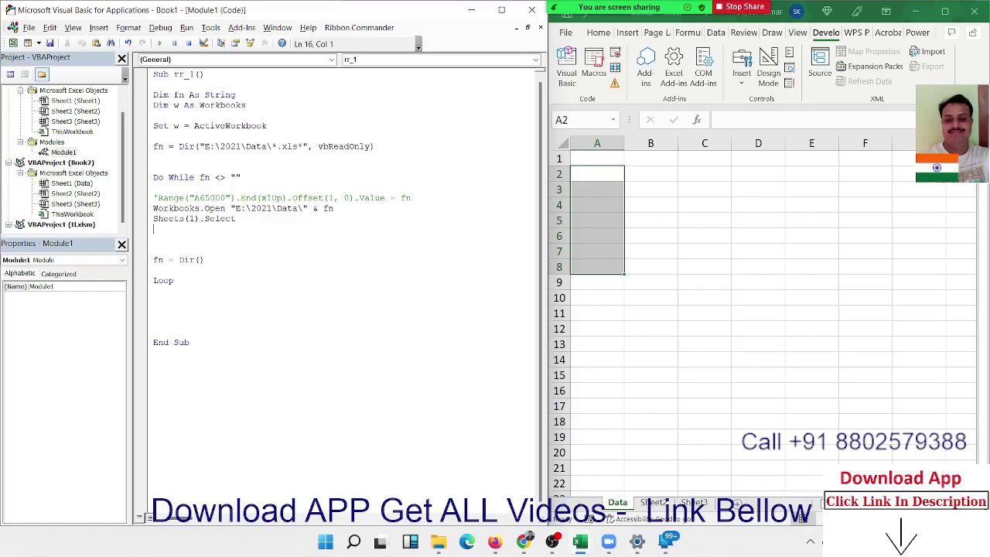
Add Range("A1").CurrentRegion.Copy to copy the sheet's data block.
text(range()
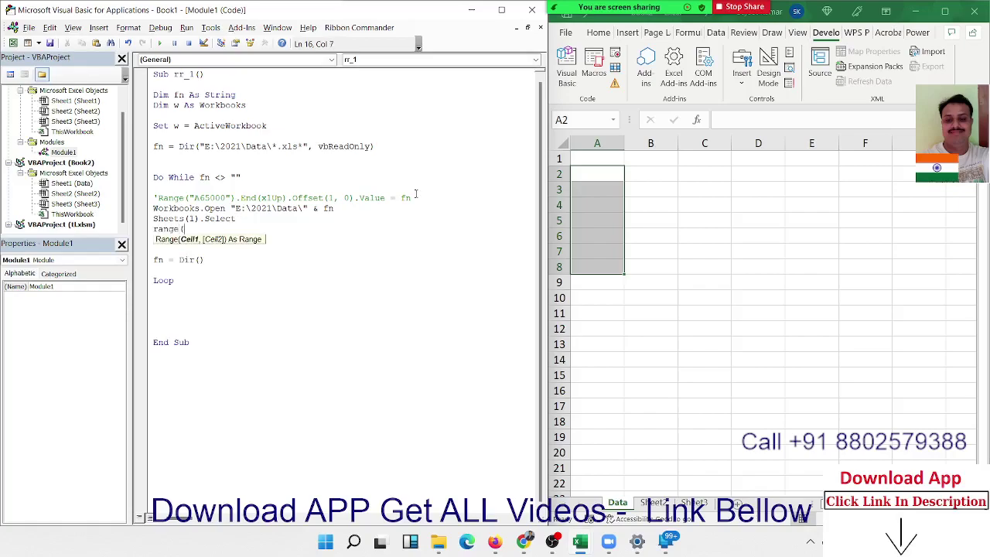
text("A)
text(1").)
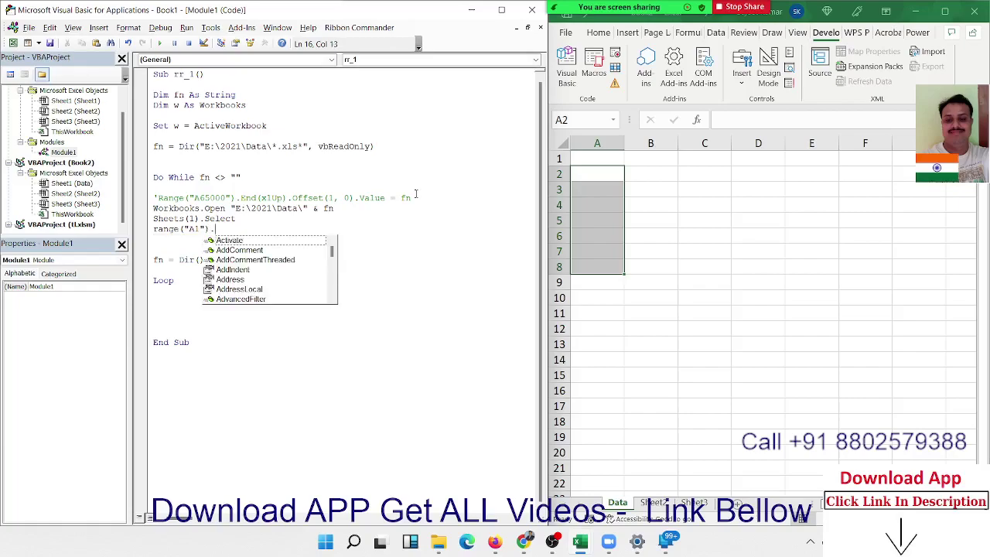
text(cu)
key(Down)
key(Tab)
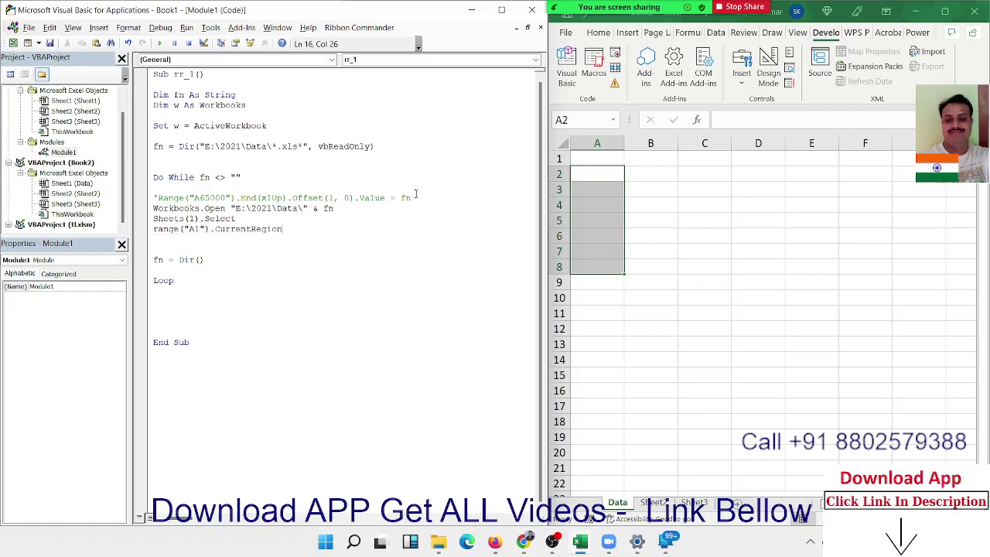
text(.copy)
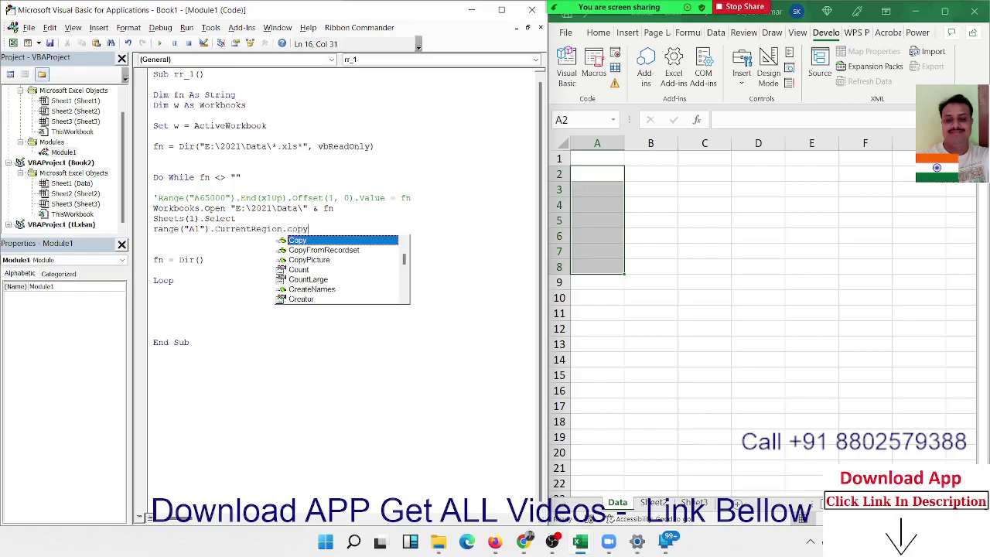
key(Tab)
key(Return)
key(Return)
Below the copy line, add w.Activate and Sheets("Data").Select to return to the main workbook.
text(w)
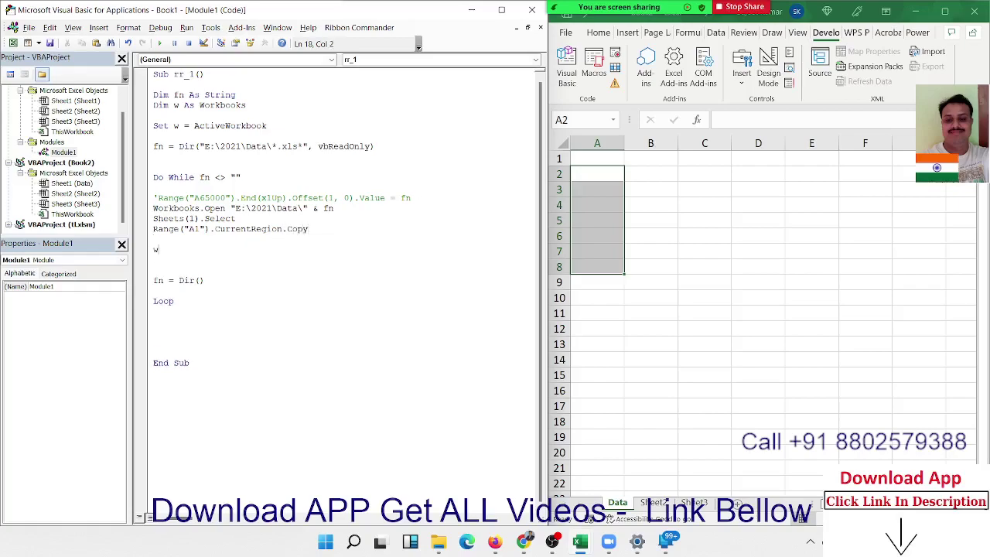
text(.ac)
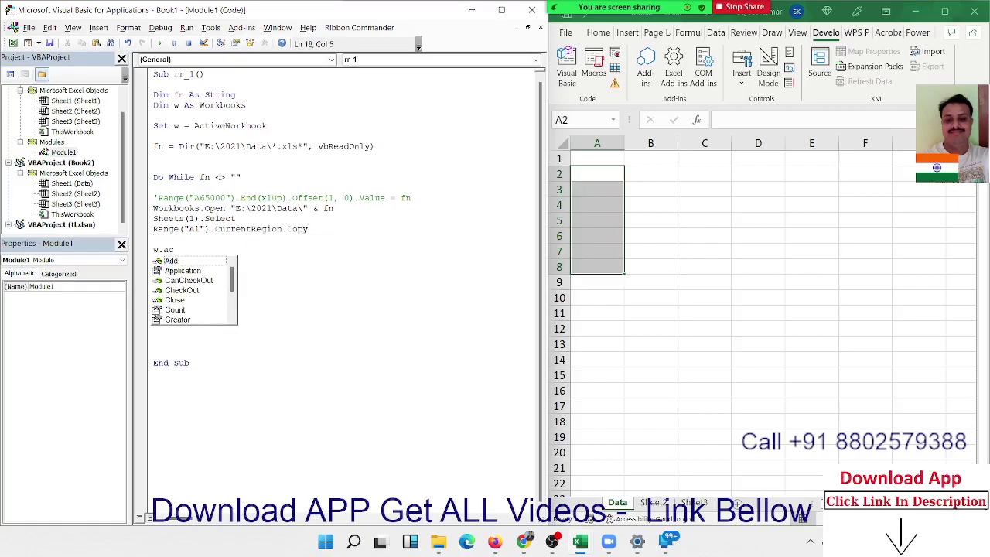
text(t)
key(BackSpace)
key(BackSpace)
key(BackSpace)
key(BackSpace)
key(BackSpace)
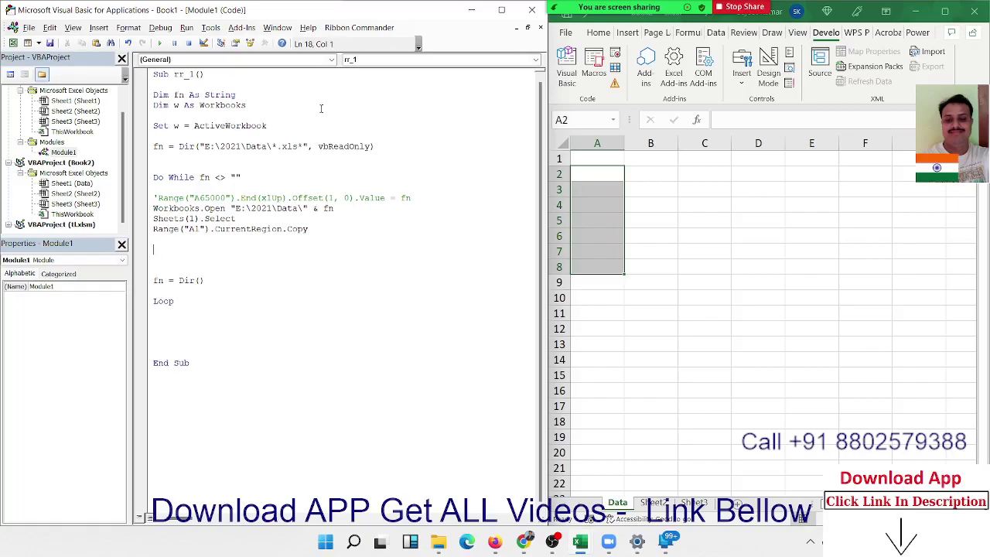
click(321, 105)
key(BackSpace)
click(191, 270)
click(194, 247)
text(w.)
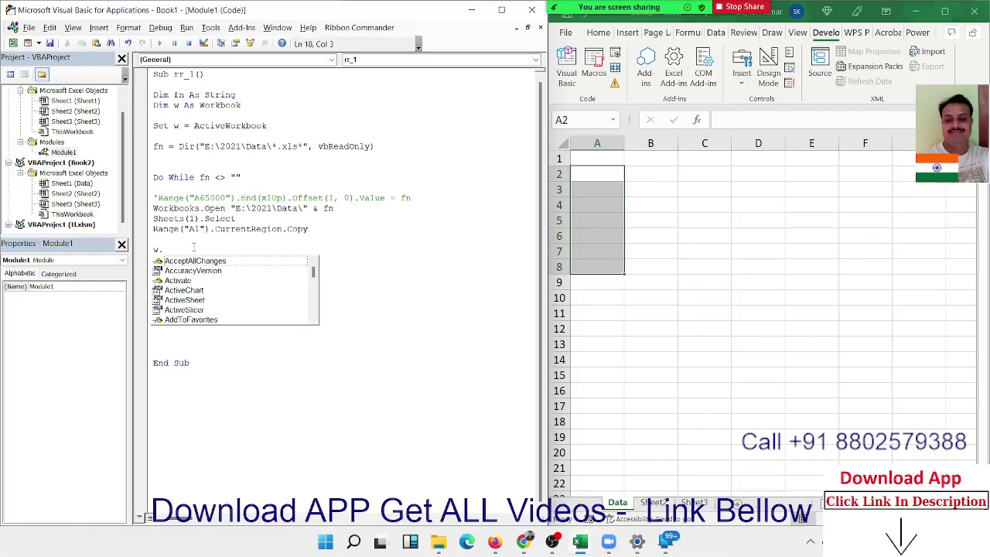
text(ac)
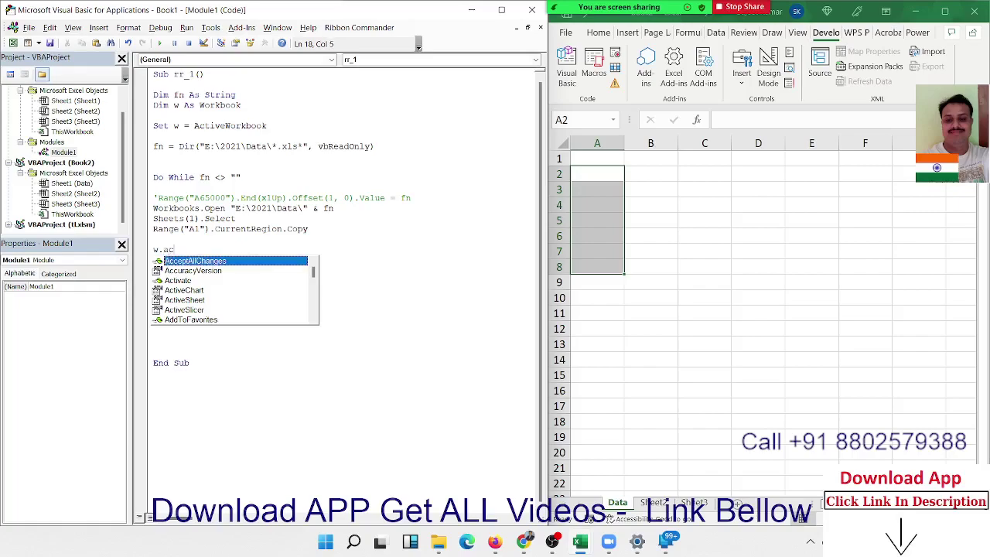
text(t)
key(Tab)
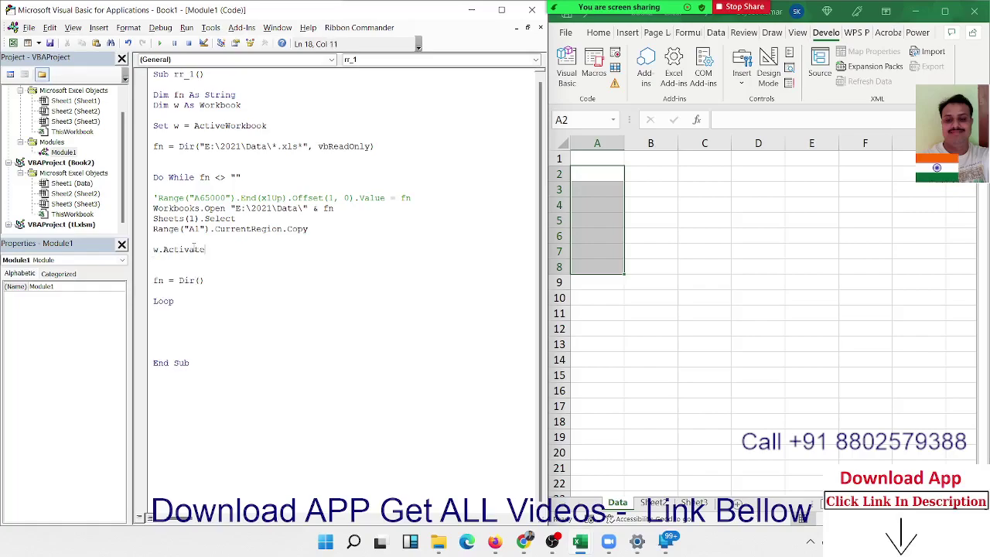
key(Return)
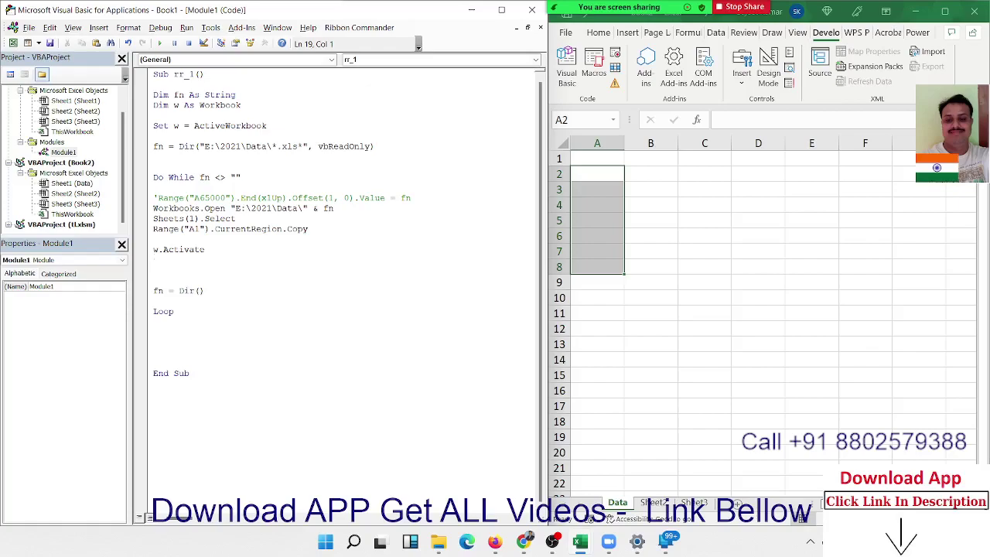
text(sheets)
text(("Data)
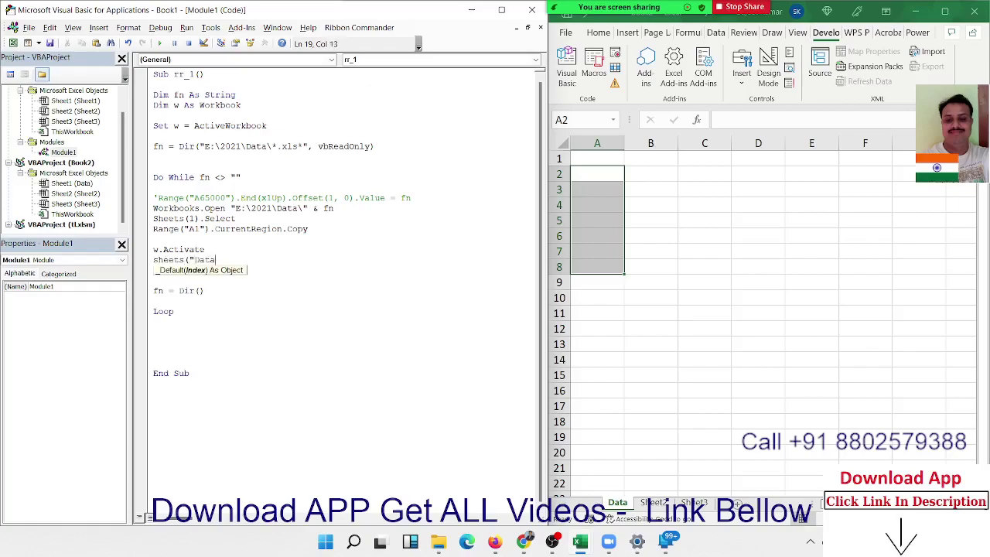
text(").se)
text(lect)
key(Return)
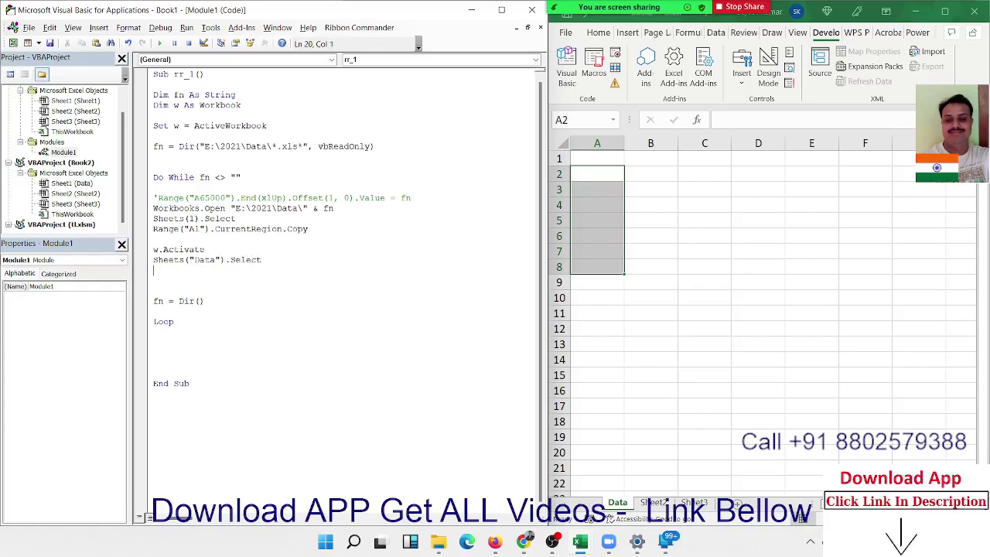
Add Range("A65000").End(xlUp).Offset(1, 0).PasteSpecial to paste below the last filled row.
text(range)
text(("A6)
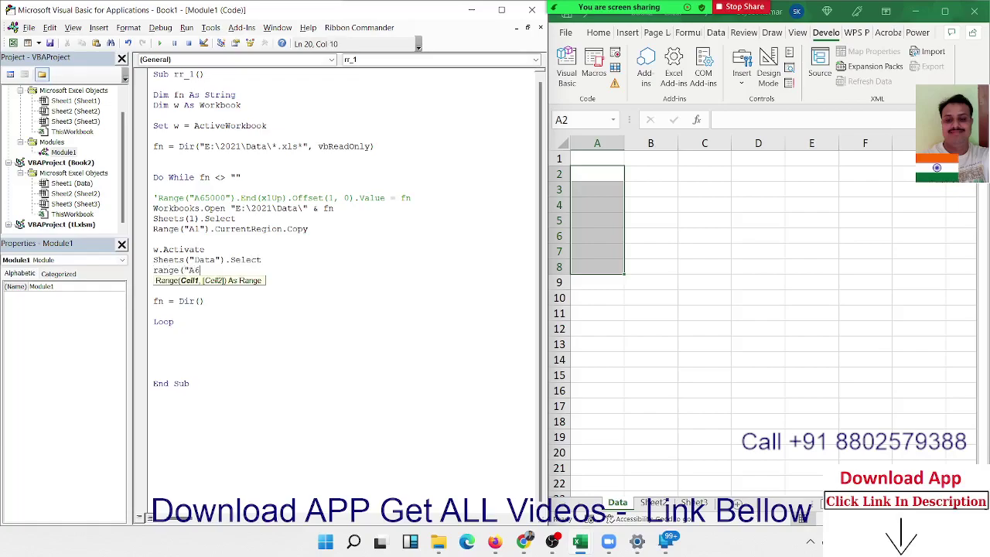
text(5000"))
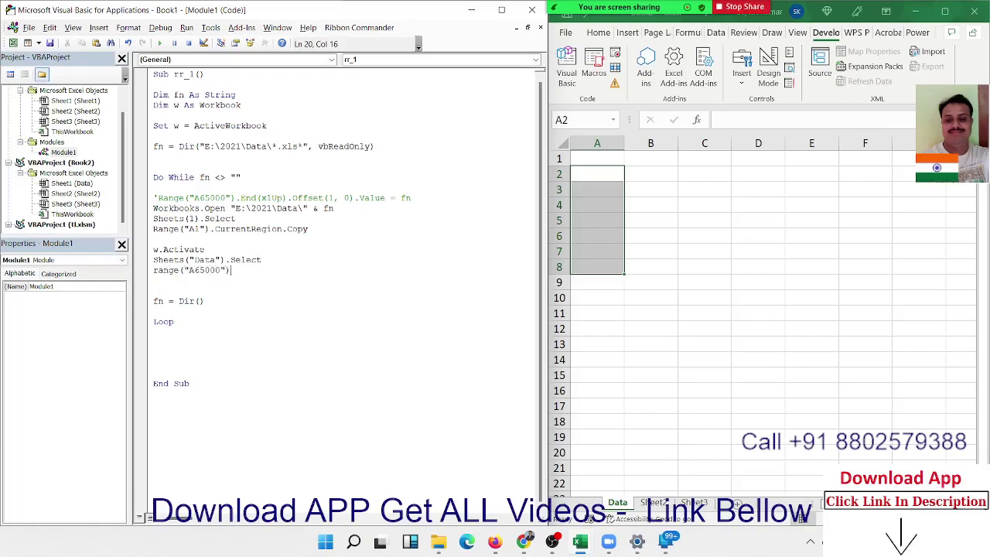
text(.en)
key(Tab)
text(()
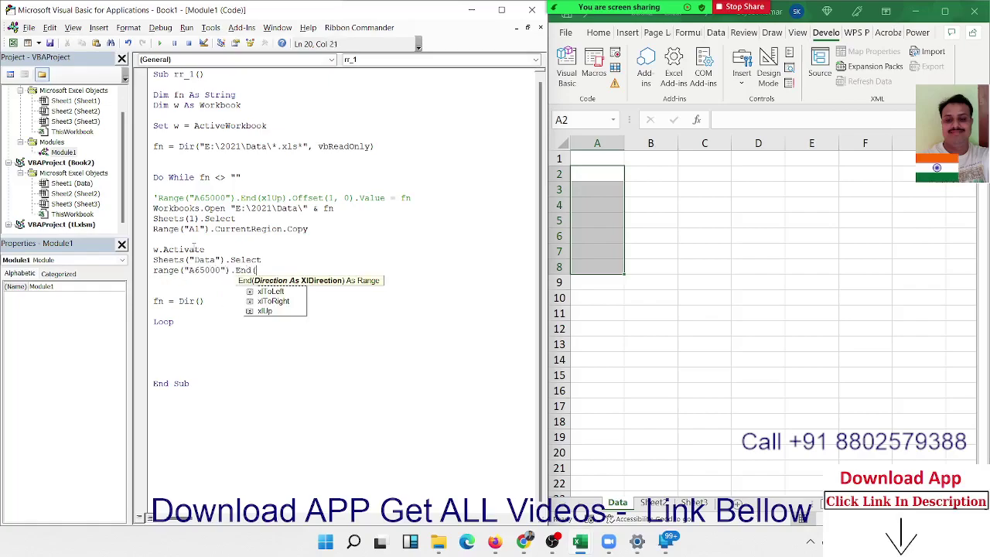
key(Down)
key(Down)
key(Down)
key(Tab)
text())
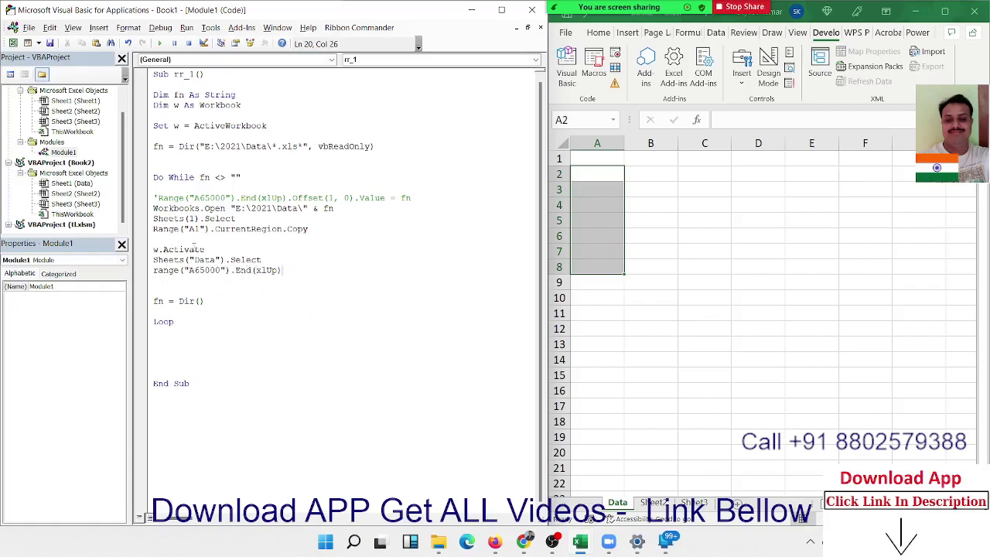
text(.of)
key(Tab)
text(()
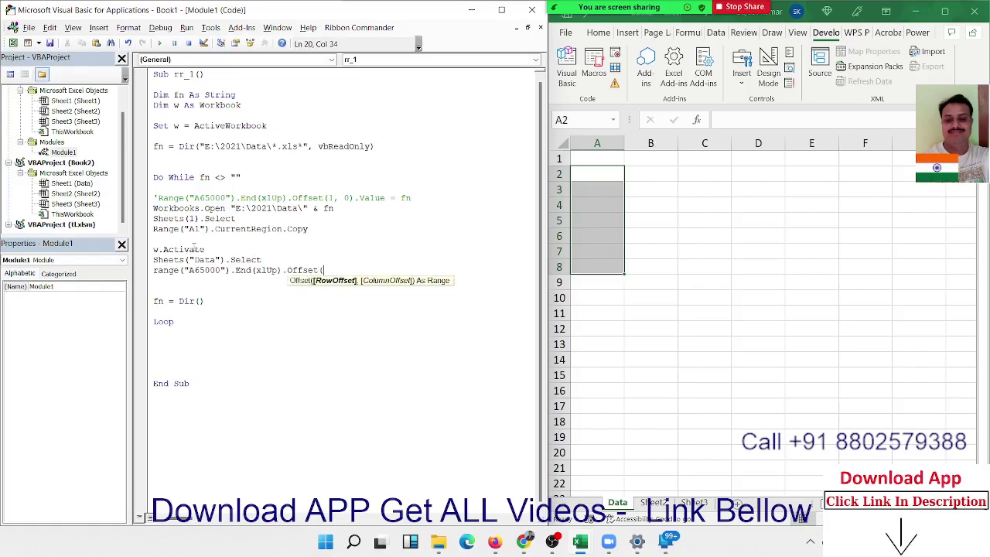
text(1,0))
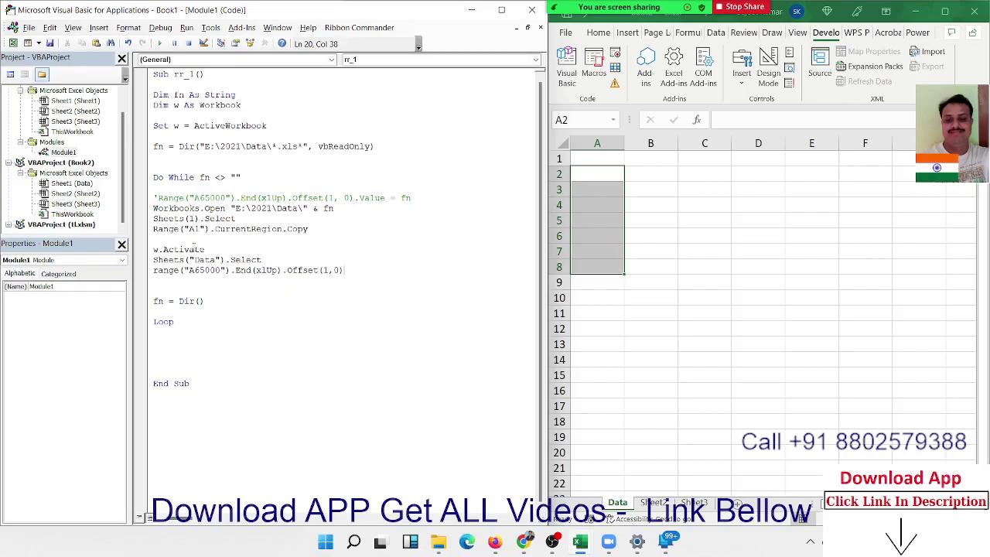
text(.pas)
key(Tab)
key(Return)
Step through rr_1 with F8 until 1.xlsx's data is pasted below the Data sheet's rows.
click(810, 541)
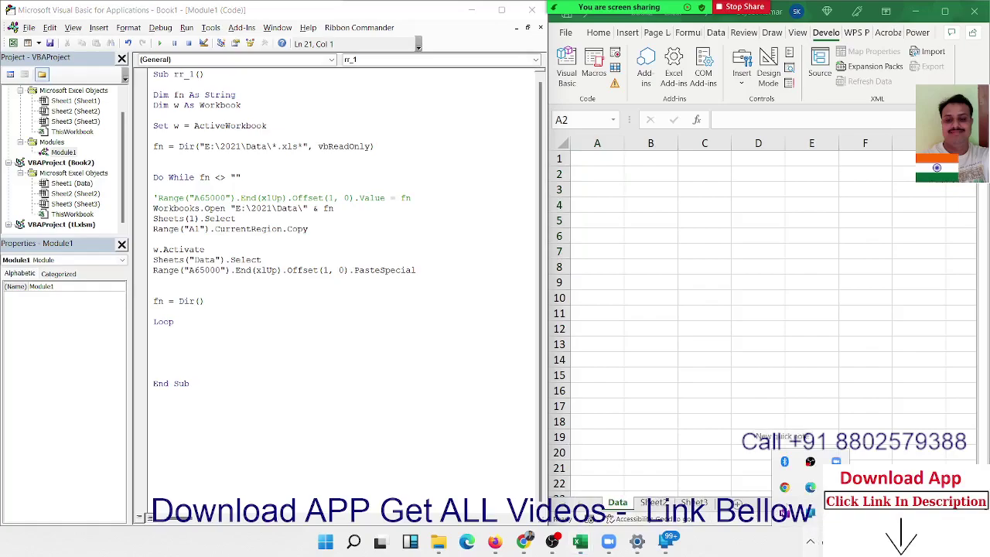
click(497, 285)
click(316, 118)
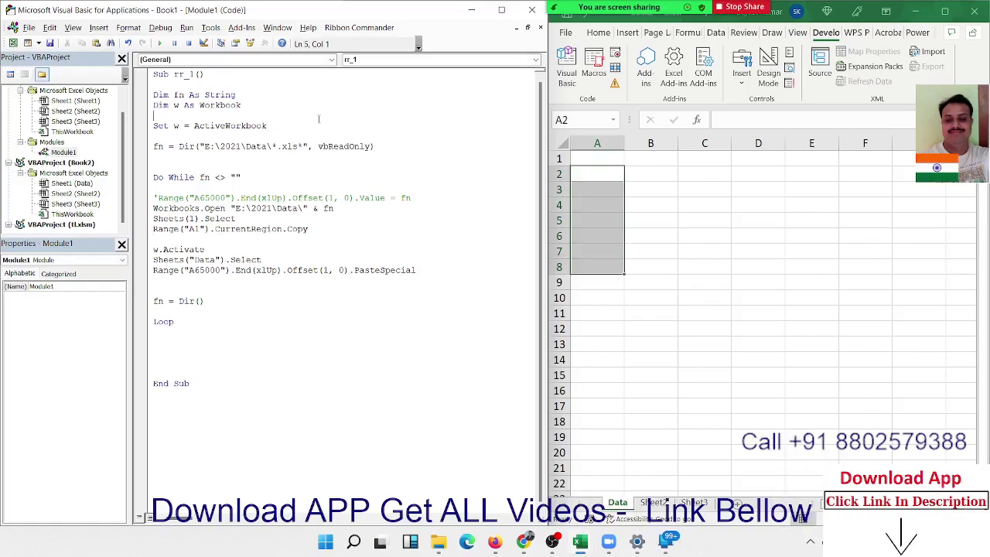
key(F8)
key(F8)
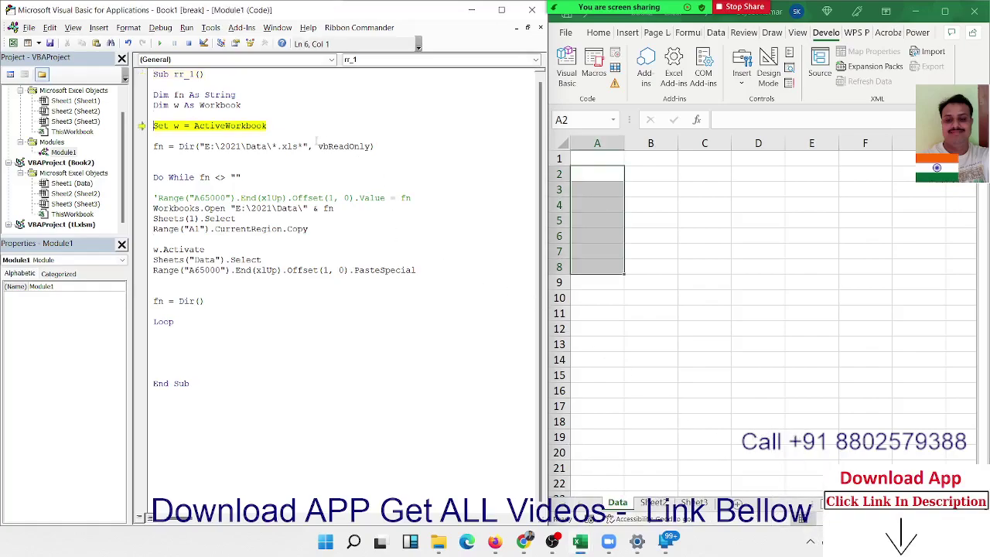
key(F8)
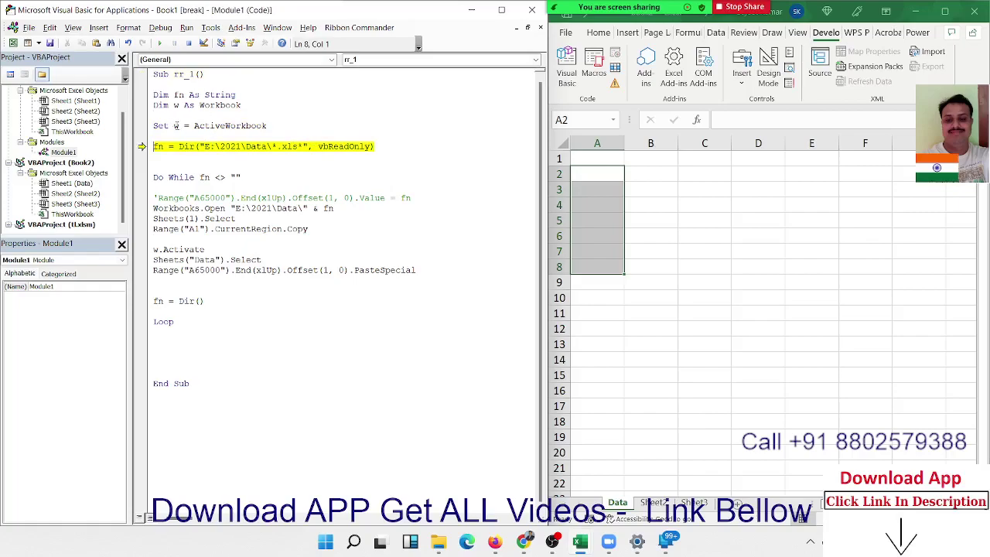
key(F8)
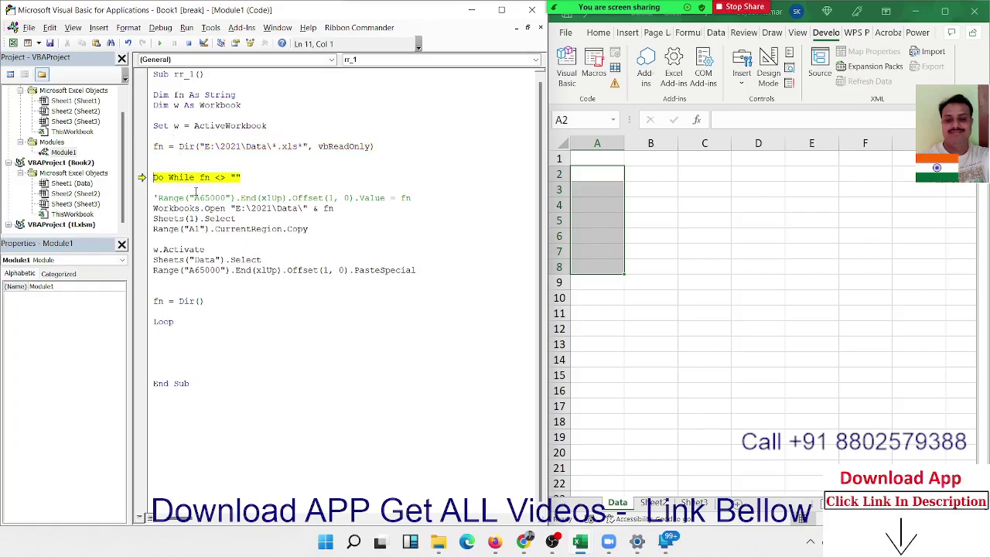
key(F8)
mouse_move(202, 178)
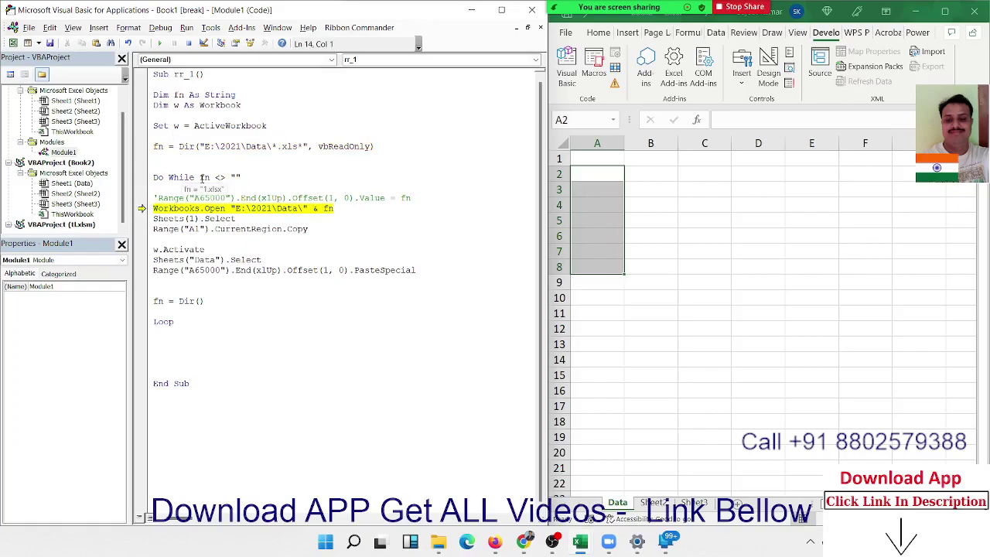
key(F8)
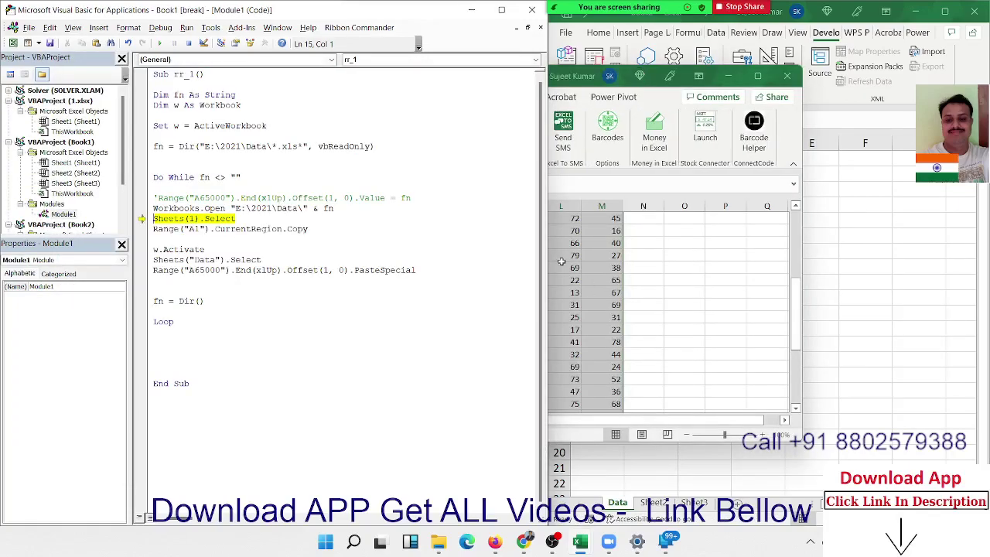
key(F8)
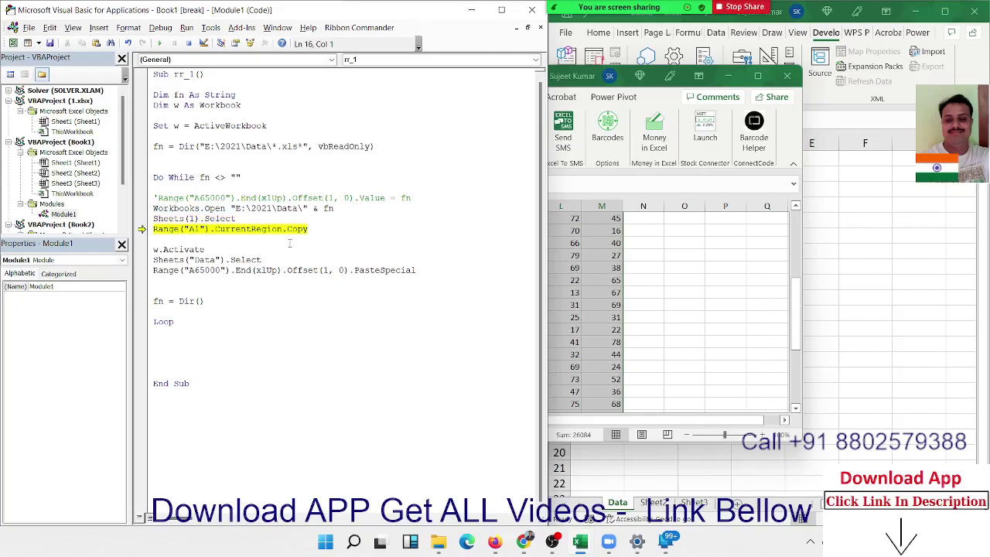
key(F8)
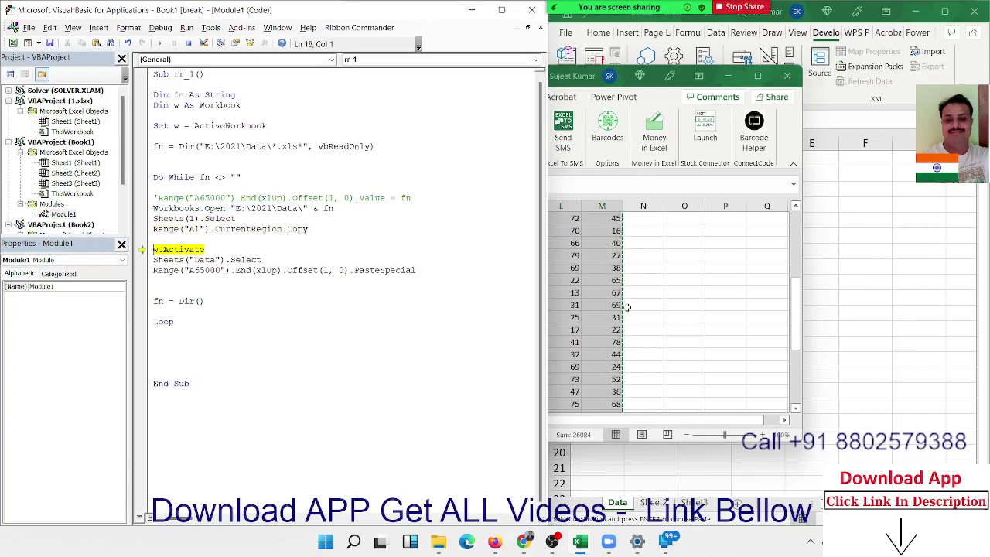
key(F8)
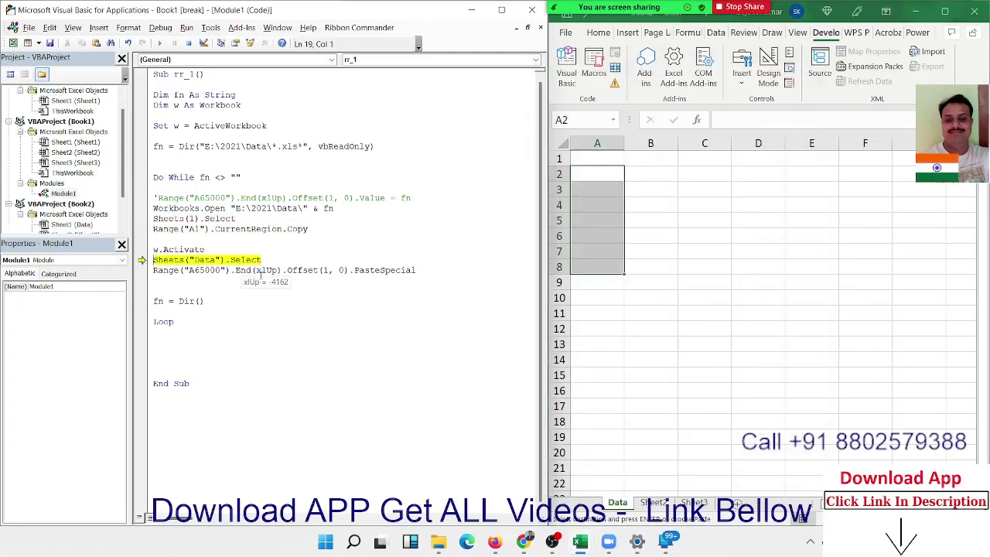
key(F8)
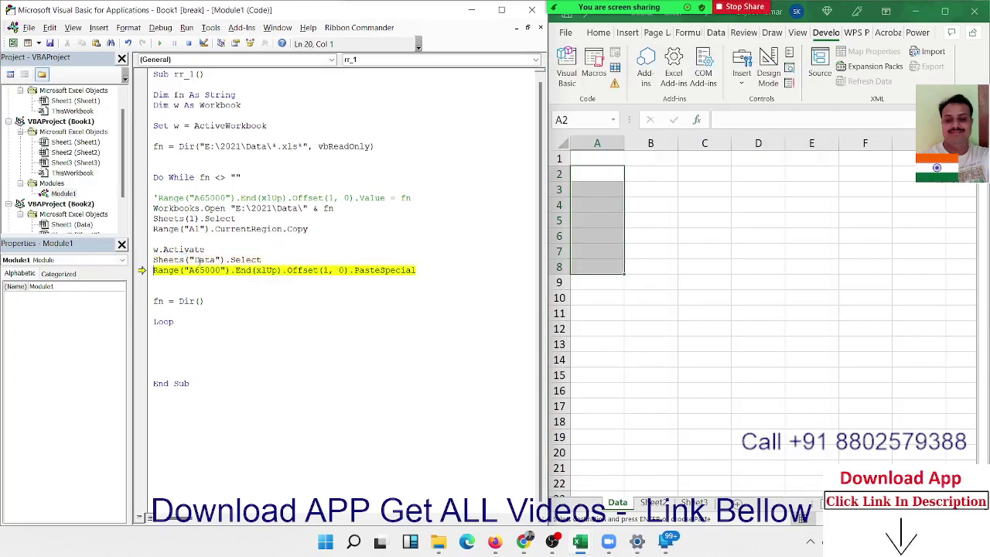
key(F8)
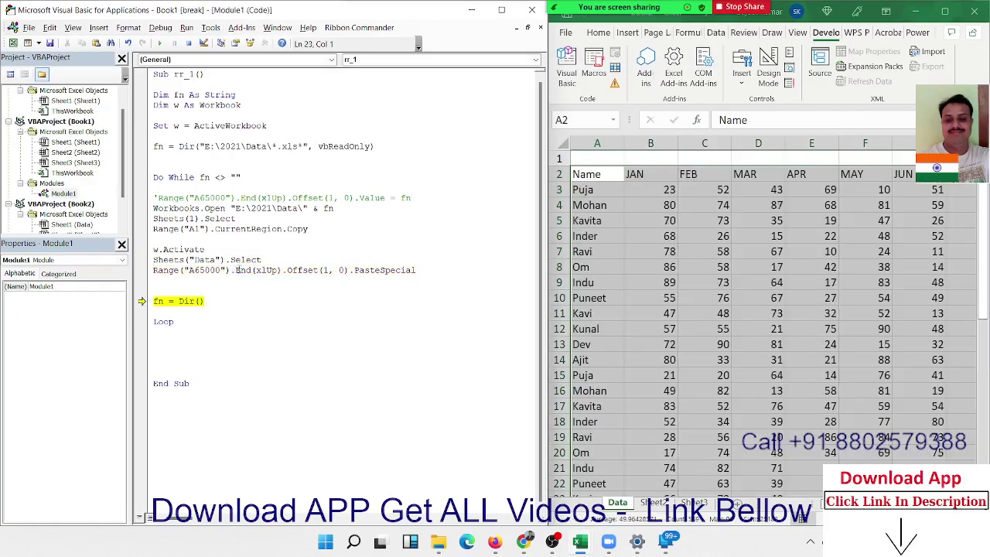
mouse_move(158, 297)
Keep stepping to fetch the next file name and open 2.xlsx.
key(F8)
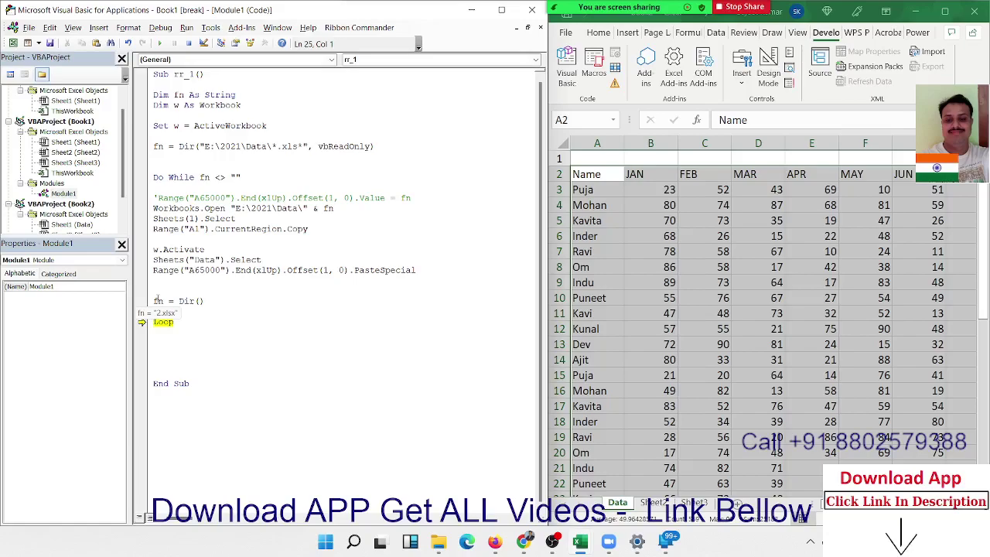
key(F8)
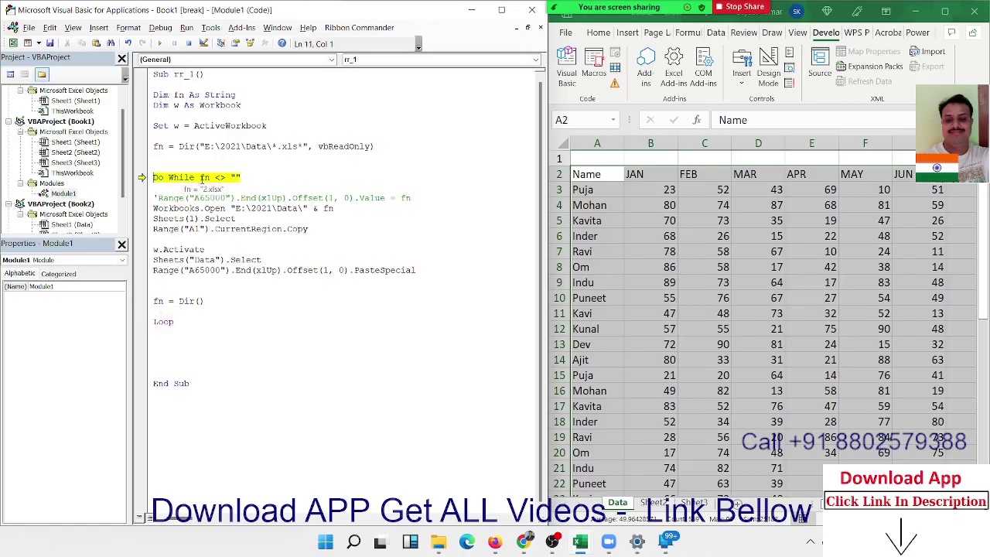
key(F8)
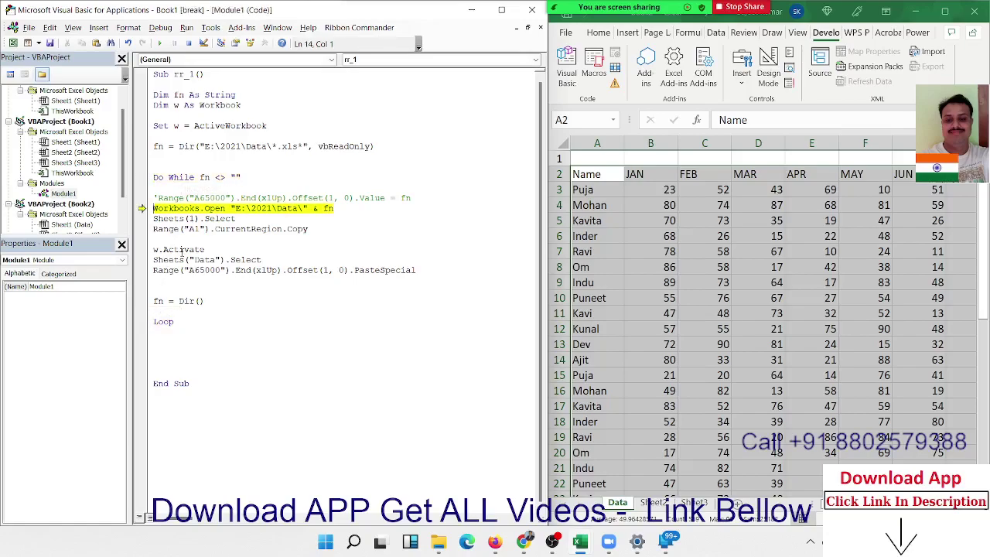
key(F8)
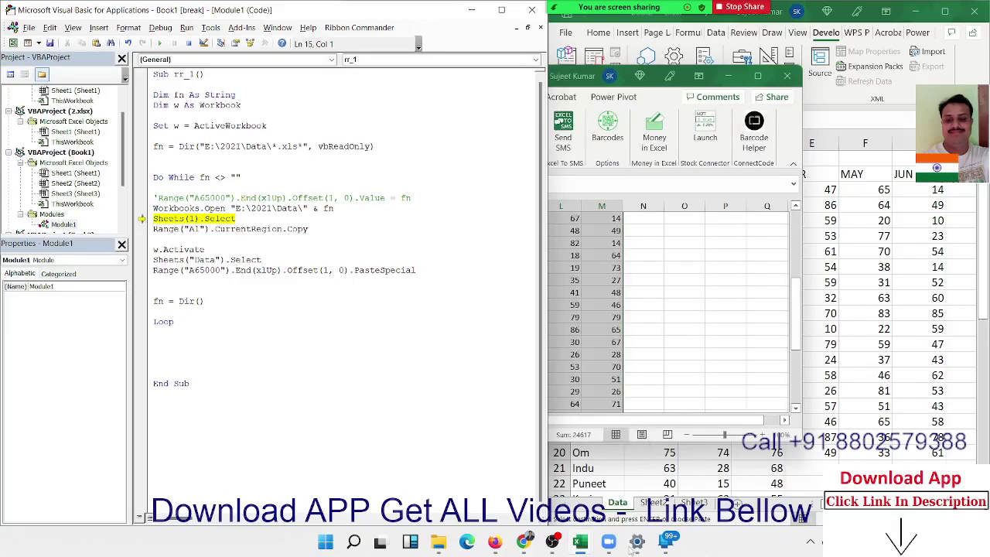
mouse_move(582, 543)
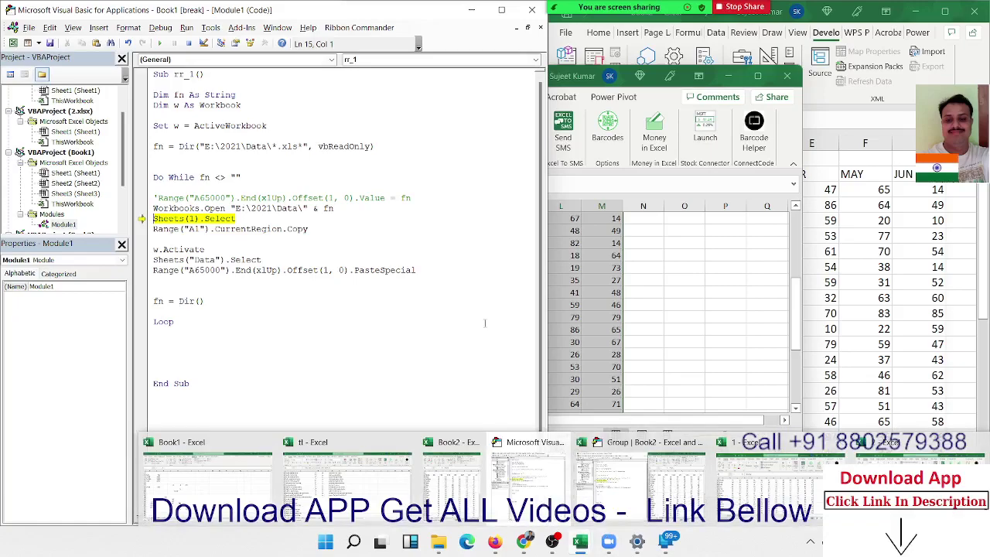
Reset the running macro and add Workbooks(fn).Close True on a new line above fn = Dir().
click(742, 501)
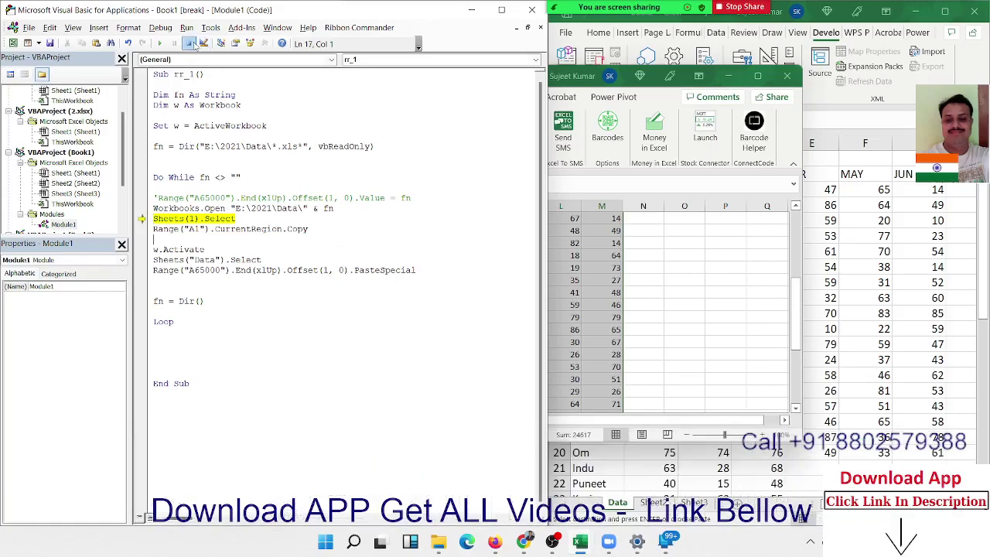
click(188, 44)
click(190, 314)
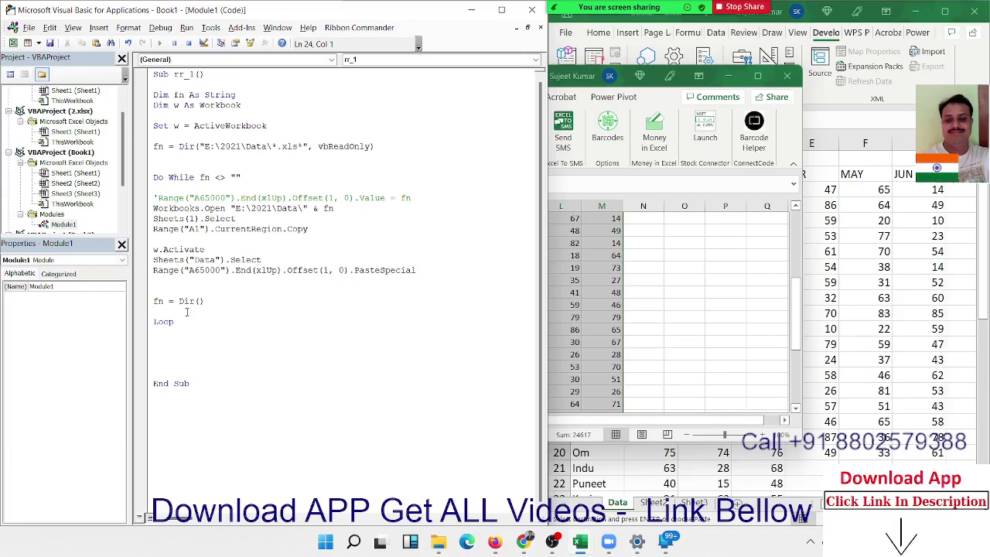
key(Return)
key(Up)
key(Up)
key(Up)
key(Return)
key(Up)
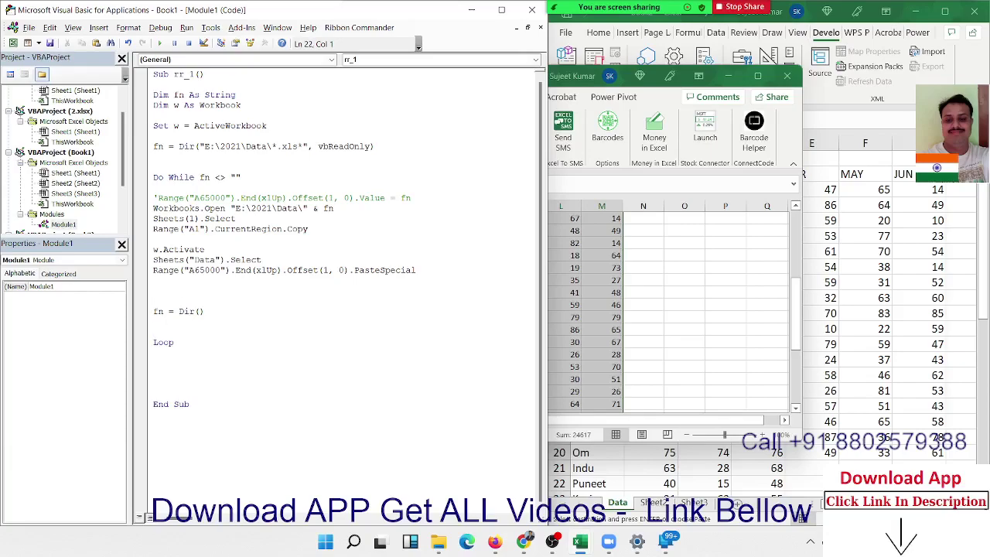
text(work)
text(book)
text(s))
text(fn)
key(BackSpace)
key(BackSpace)
key(BackSpace)
text((fn)
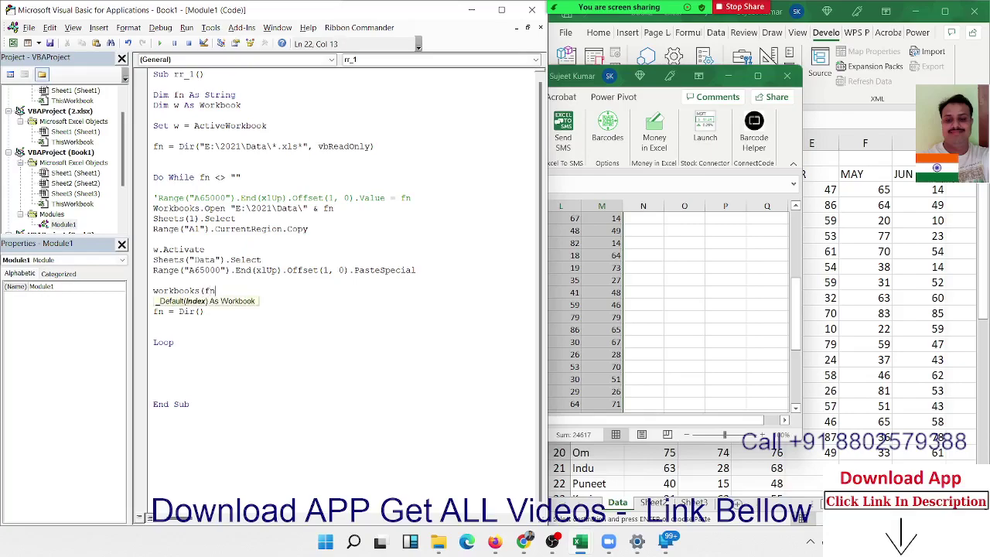
text().)
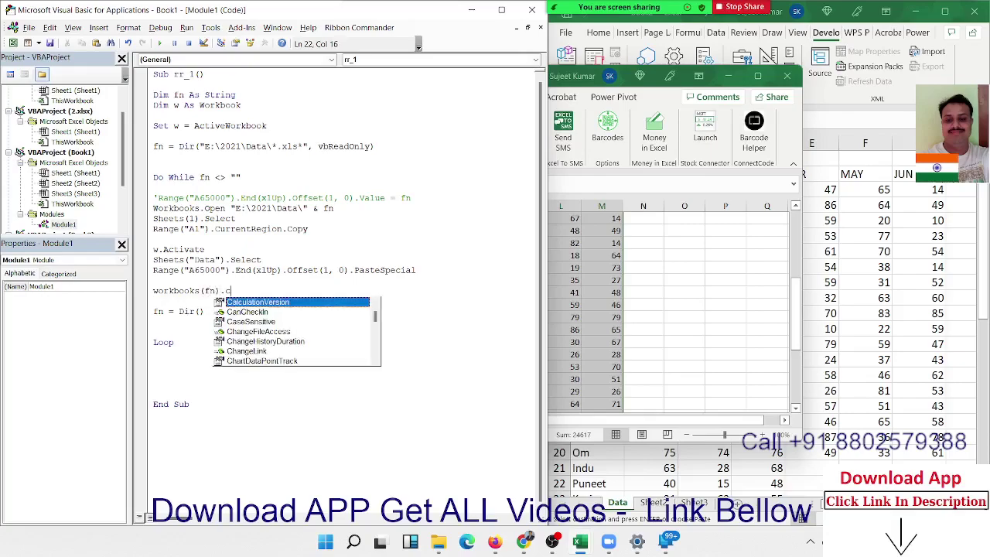
text(Close tru)
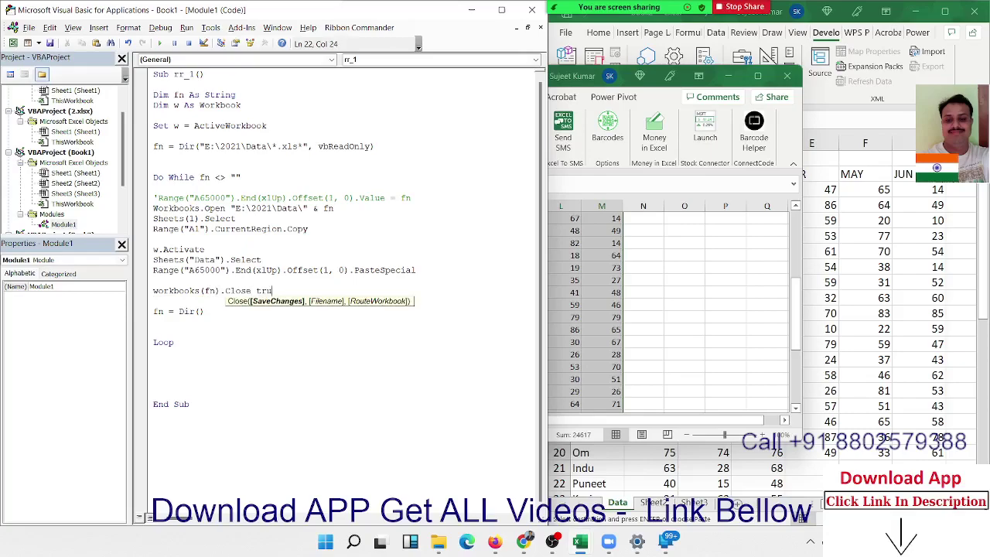
text(e)
key(Down)
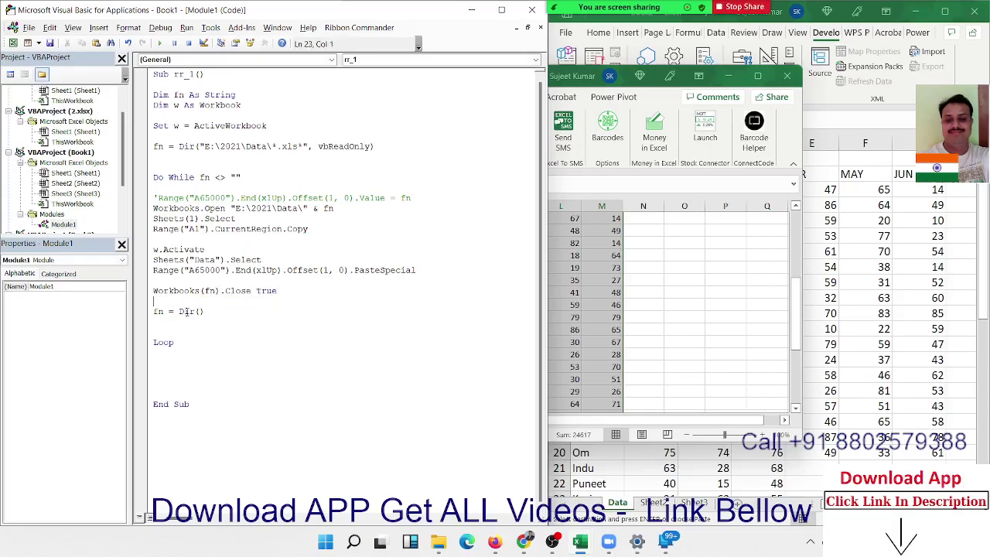
Run the macro, then close 2.xlsx and 1.xlsx without saving.
key(F5)
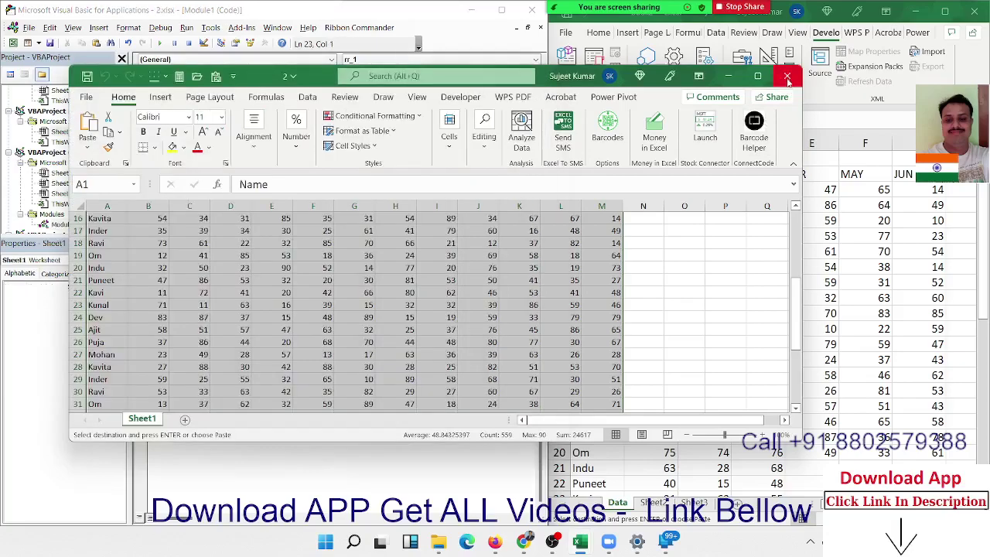
click(499, 284)
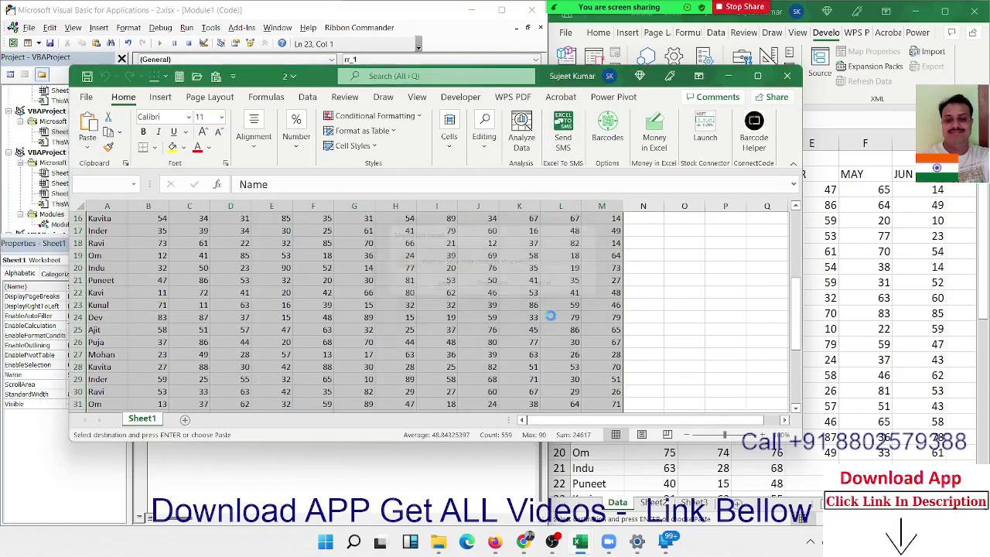
mouse_move(580, 541)
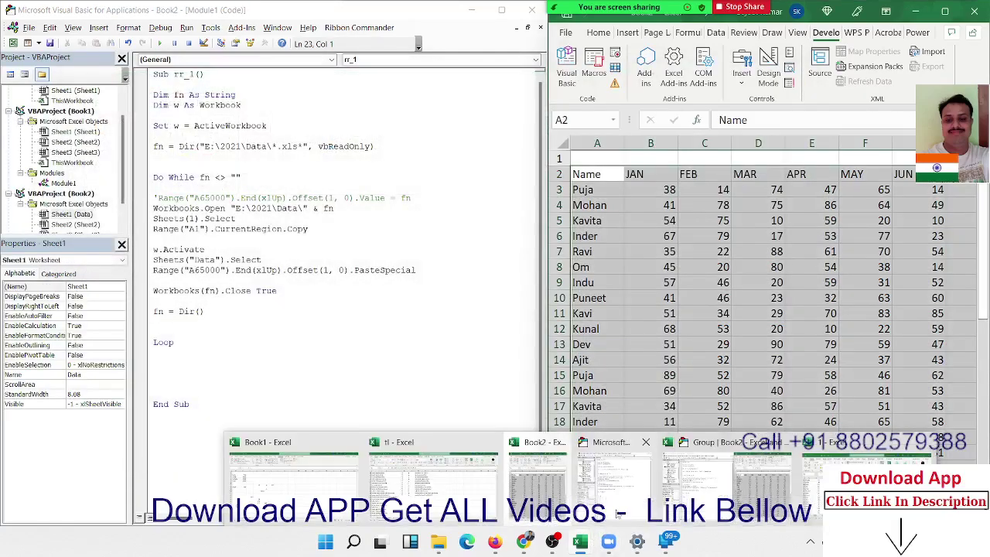
click(818, 485)
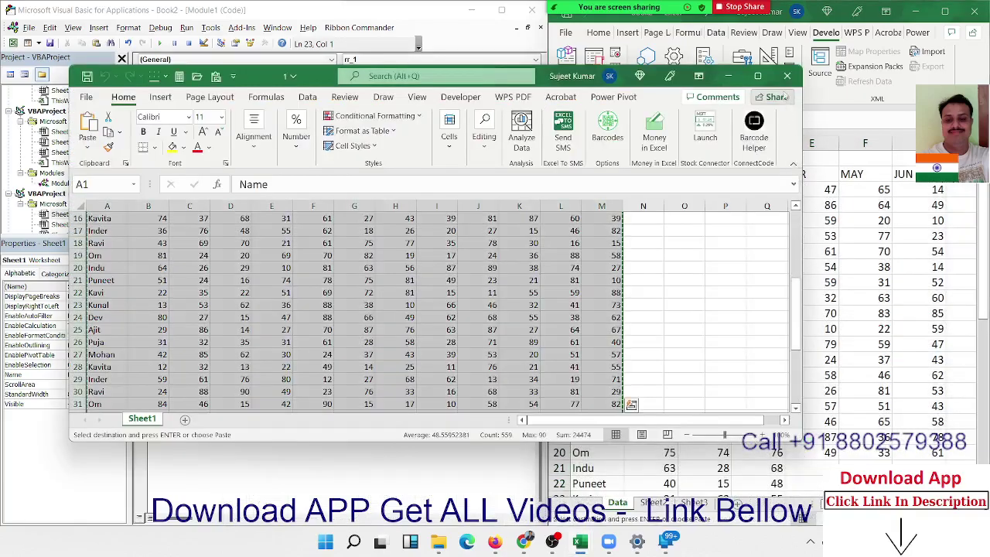
click(495, 284)
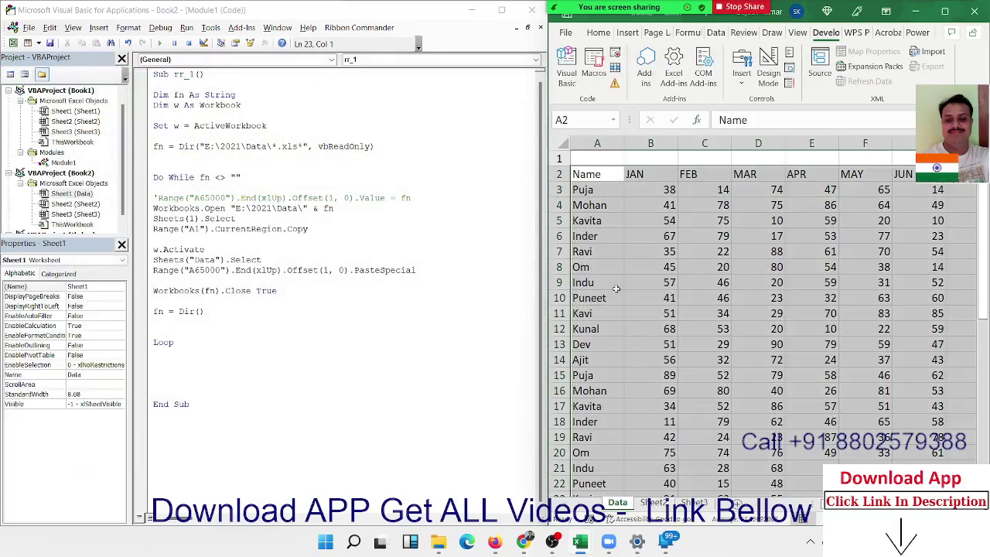
Check the Data sheet's B7 formula and A2 Name header, then return to the macro code.
click(634, 251)
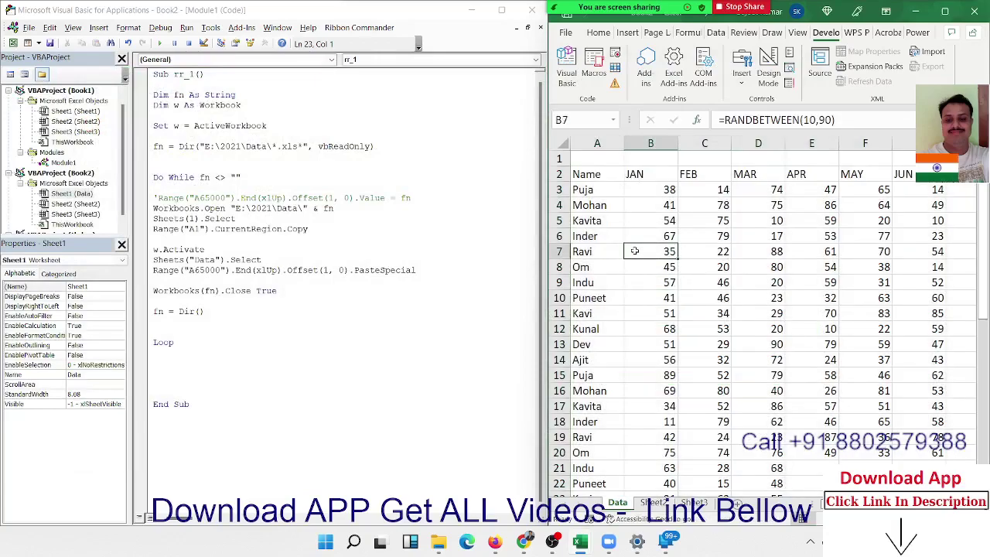
click(606, 174)
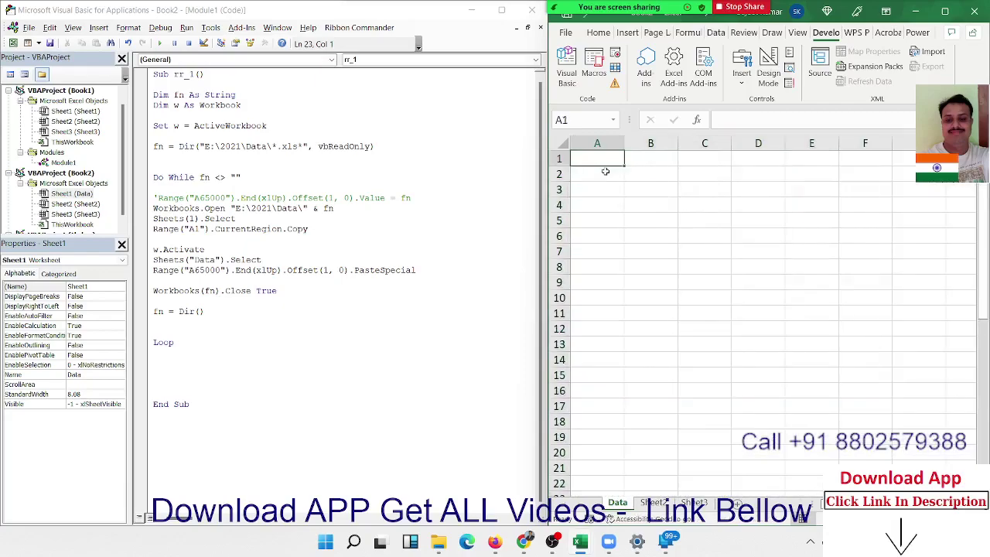
click(177, 195)
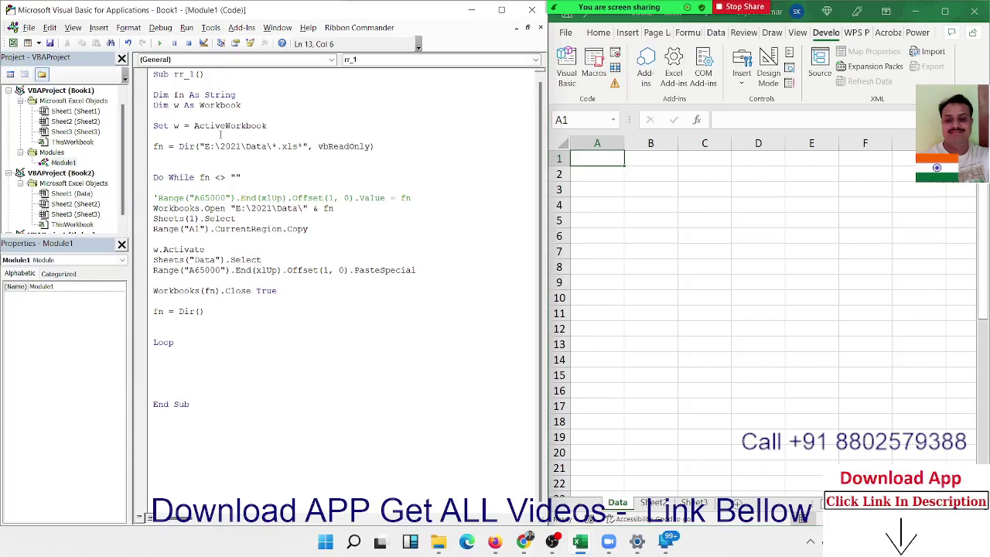
Run the macro, declining the clipboard prompts and ending it at the Close error.
click(160, 44)
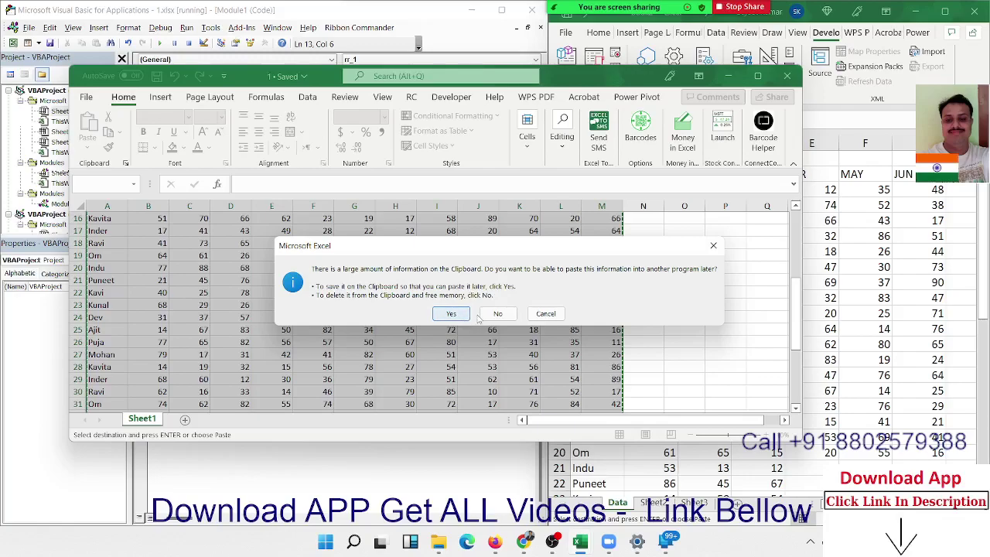
click(496, 314)
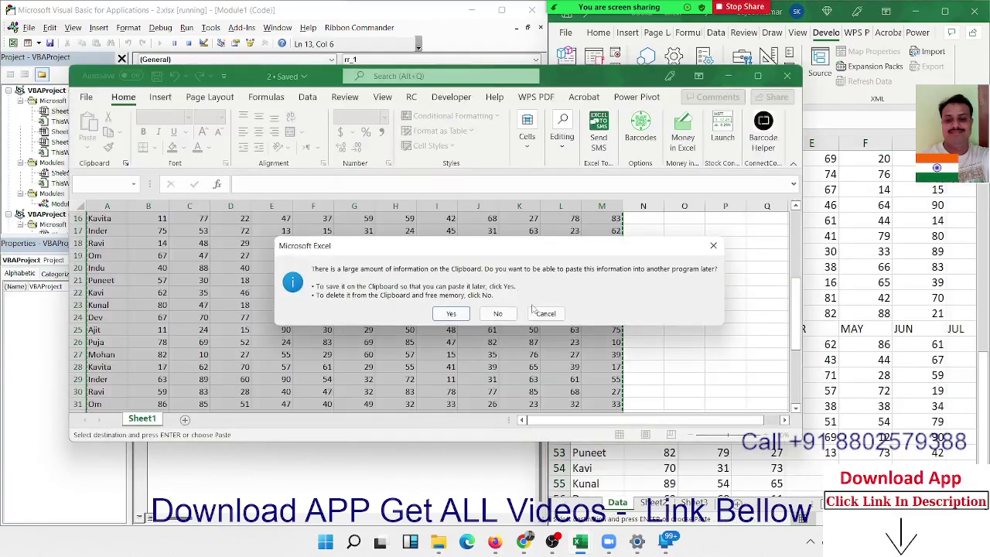
click(539, 312)
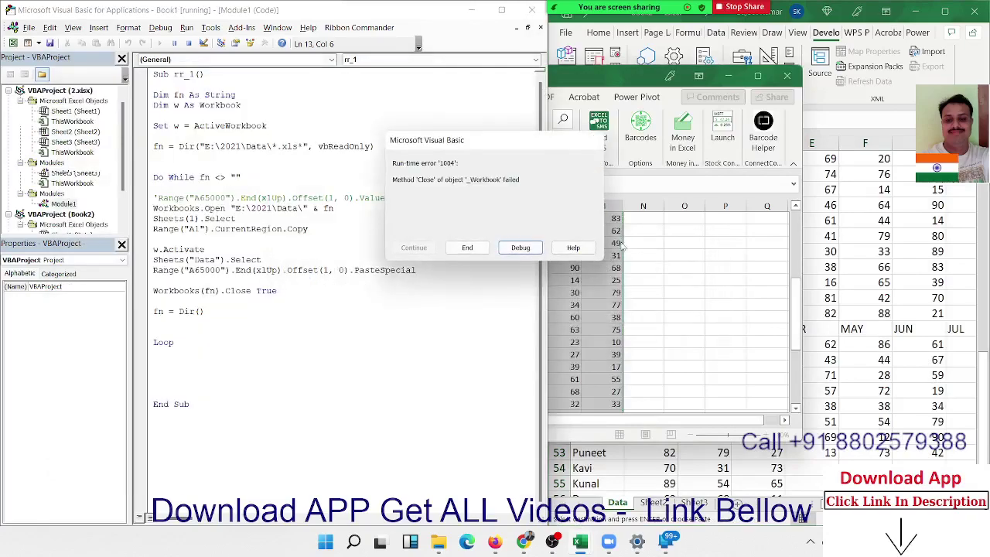
click(472, 247)
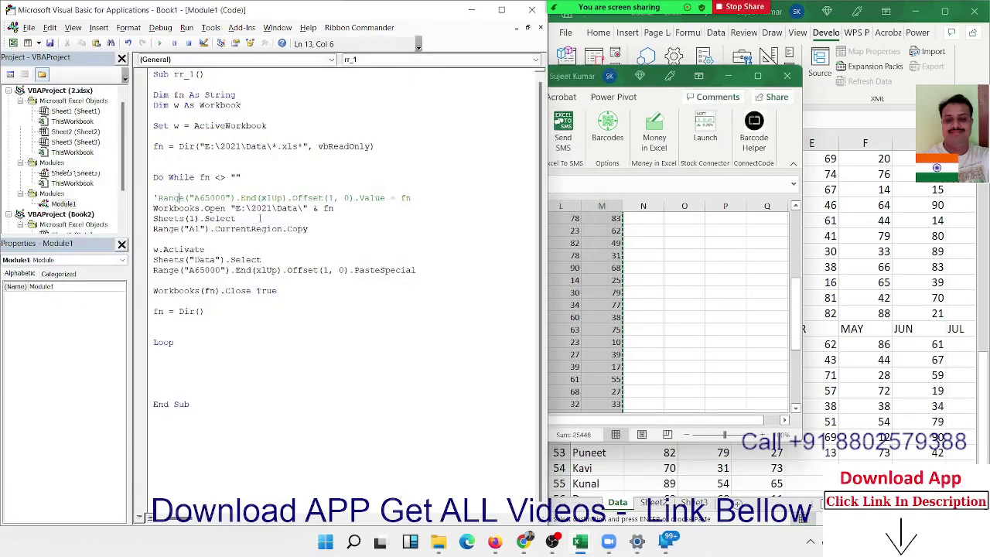
Close the still-open 2.xlsx window, discarding its clipboard data.
double_click(278, 211)
click(737, 188)
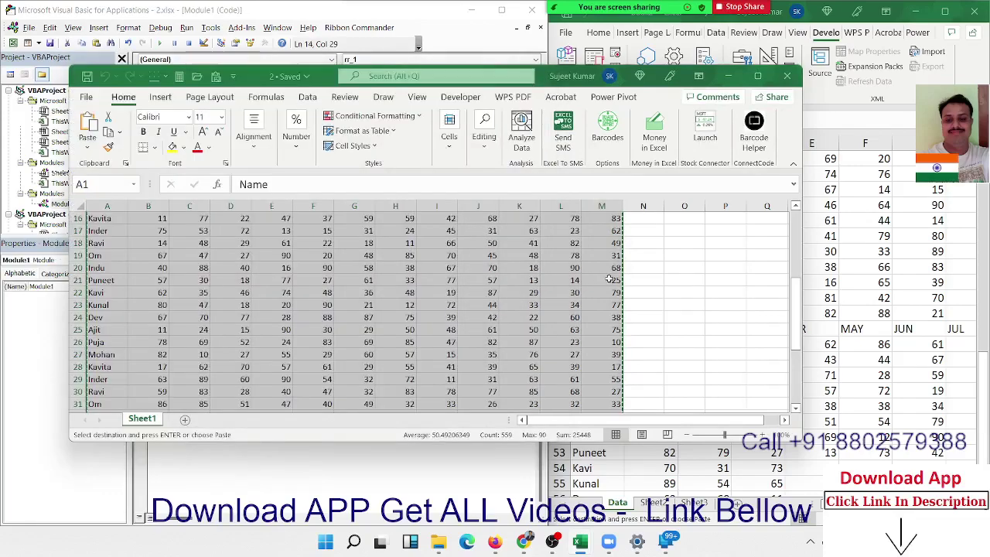
click(787, 76)
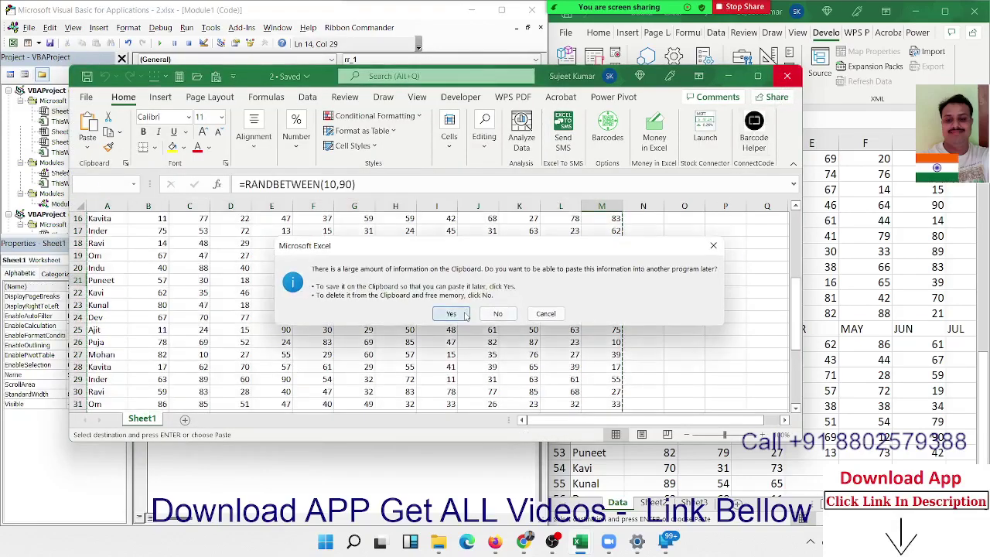
click(497, 314)
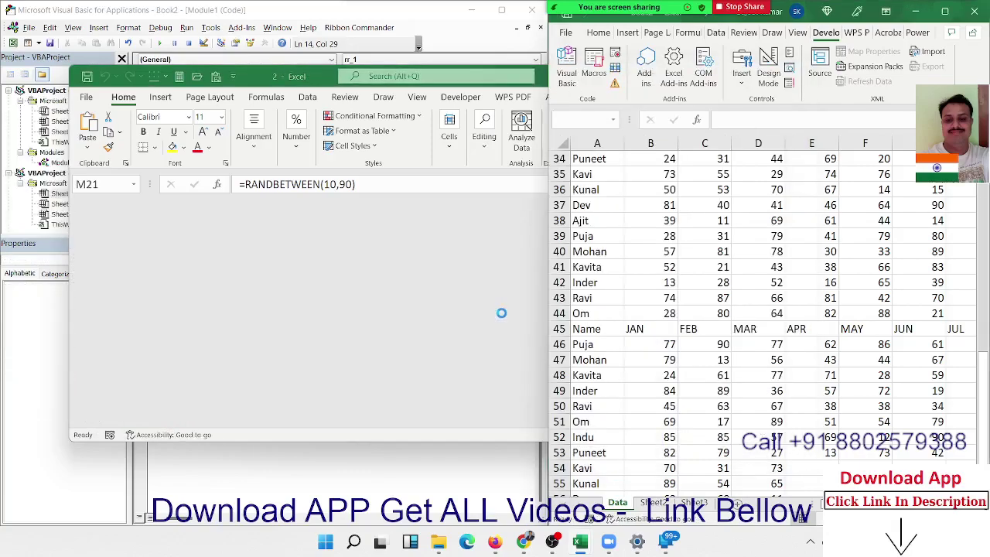
Select all the Data sheet's rows from A2 across and down, and delete them.
click(587, 205)
key(ctrl+Up)
key(Down)
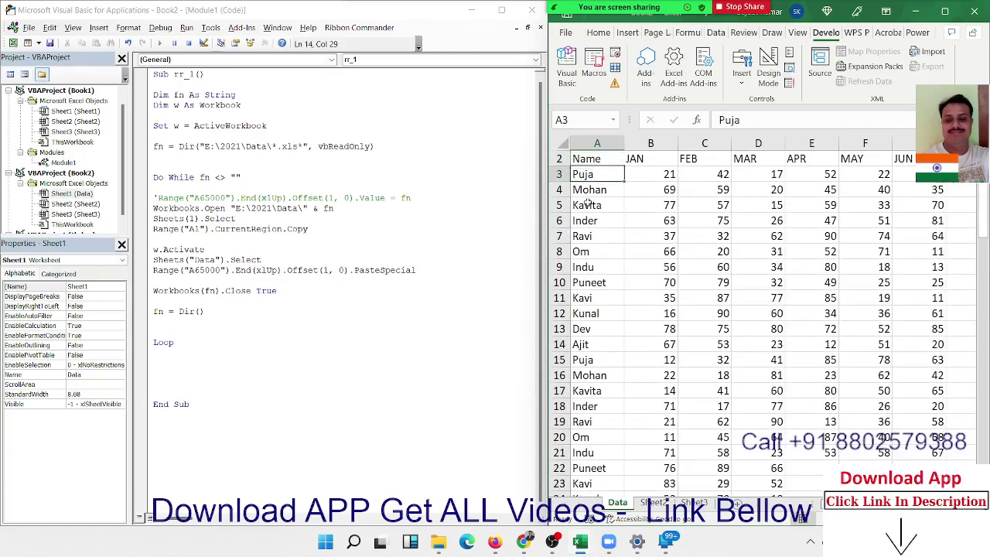
scroll(588, 203, right, 2)
key(ctrl+Home)
key(Down)
key(ctrl+shift+Right)
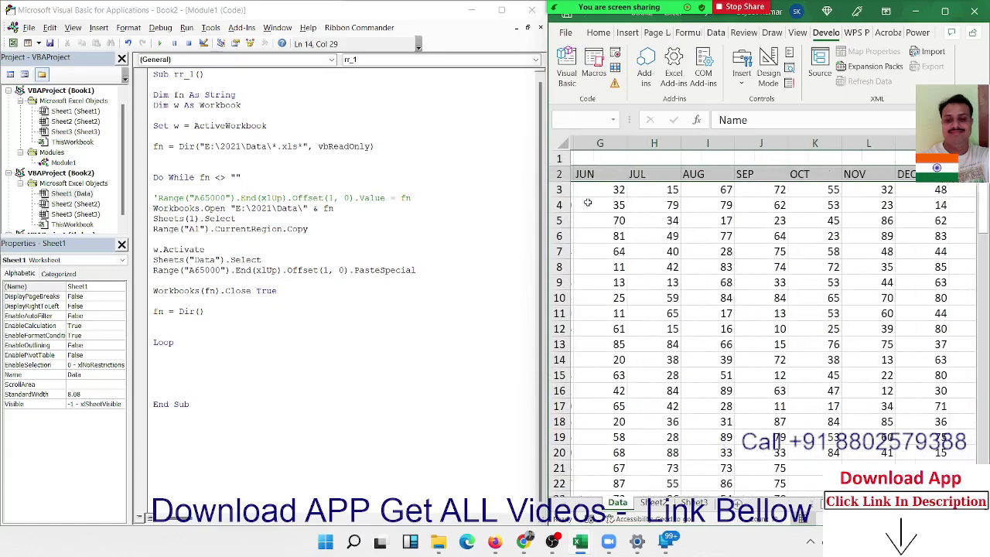
key(ctrl+shift+Down)
key(Delete)
key(ctrl+Home)
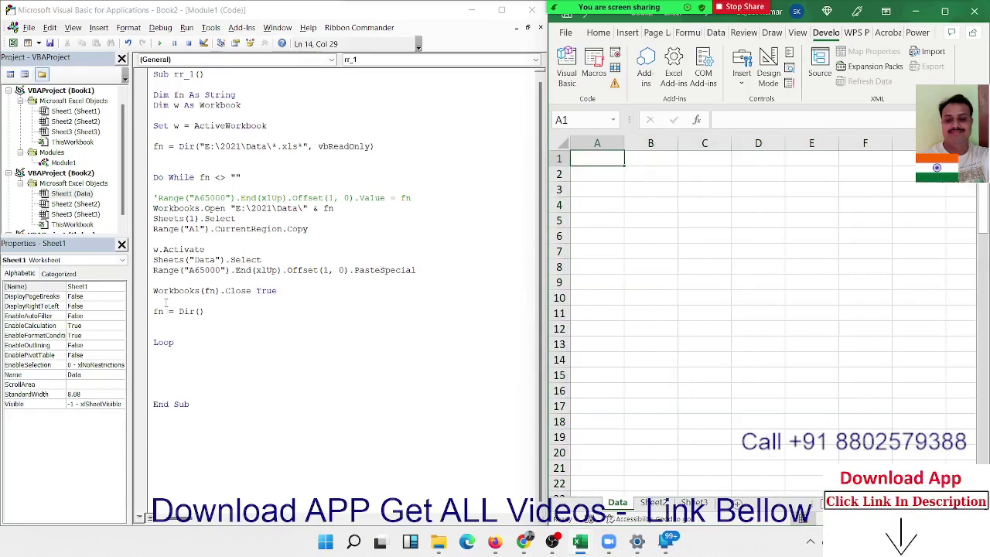
click(261, 299)
Insert Application.CutCopyMode = False on a new line above Workbooks(fn).Close True.
key(Return)
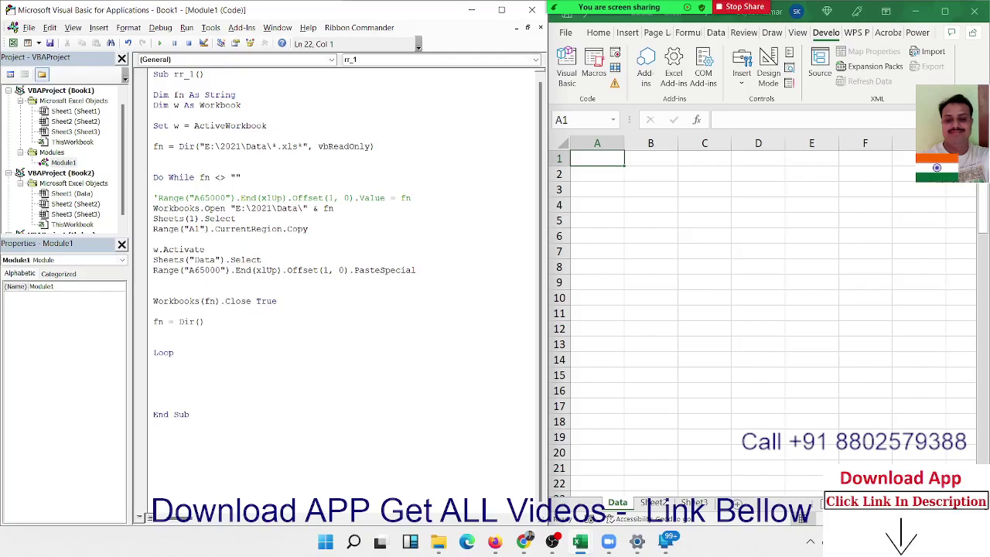
text(app)
text(lication)
text(.)
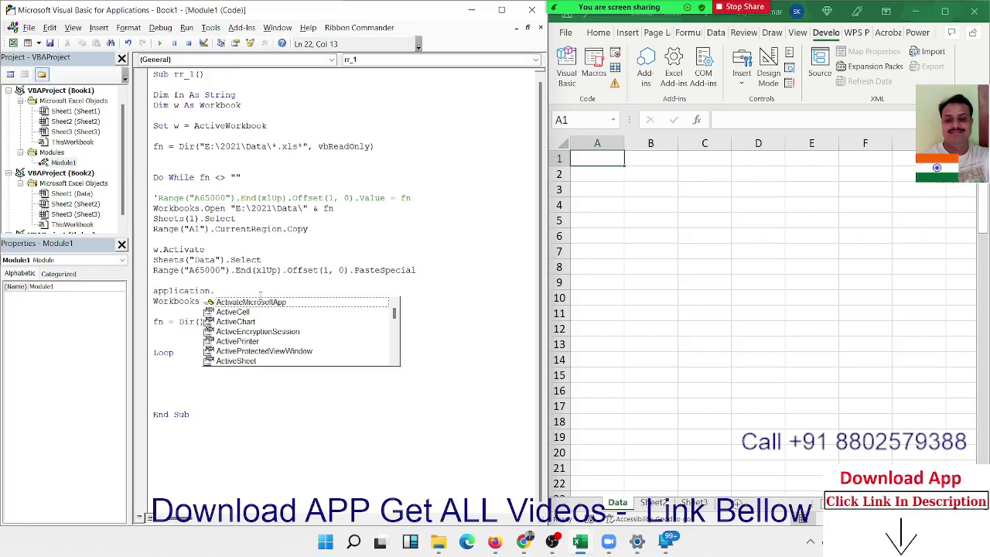
text(cu)
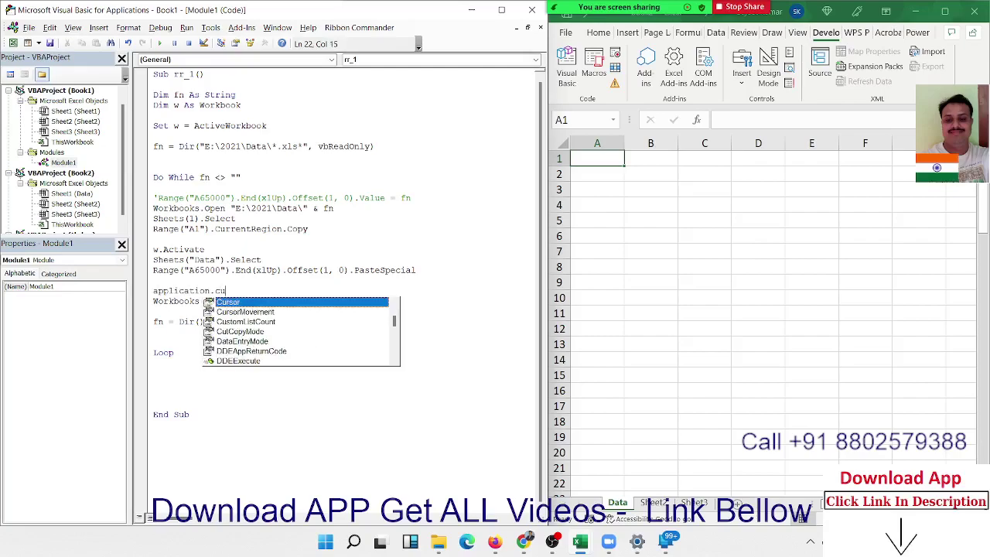
text(t)
key(Tab)
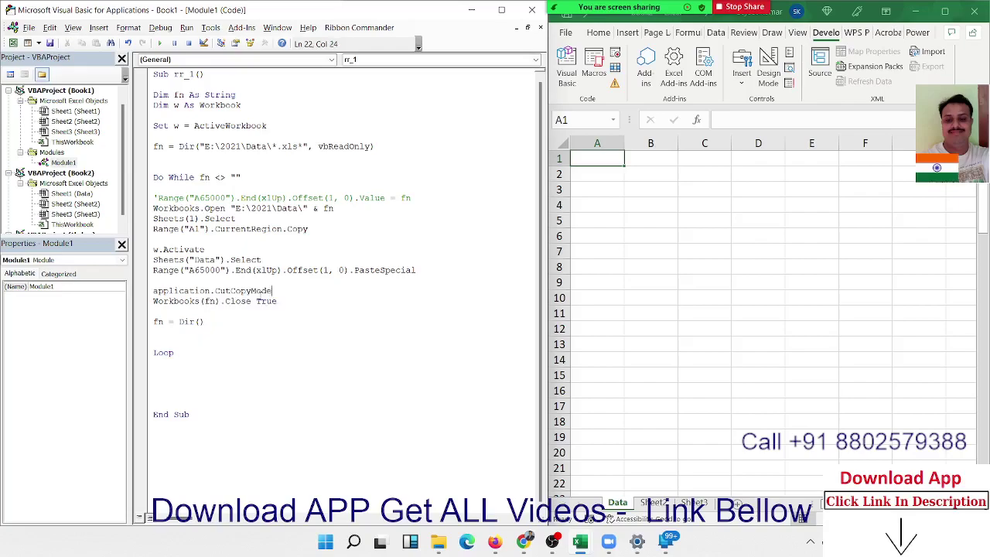
text(=fa)
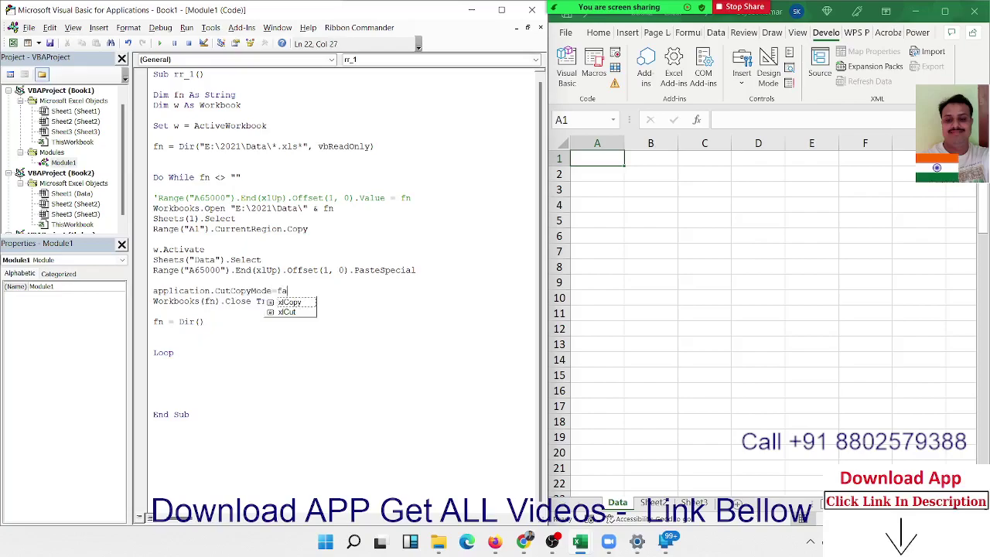
text(lse)
key(Tab)
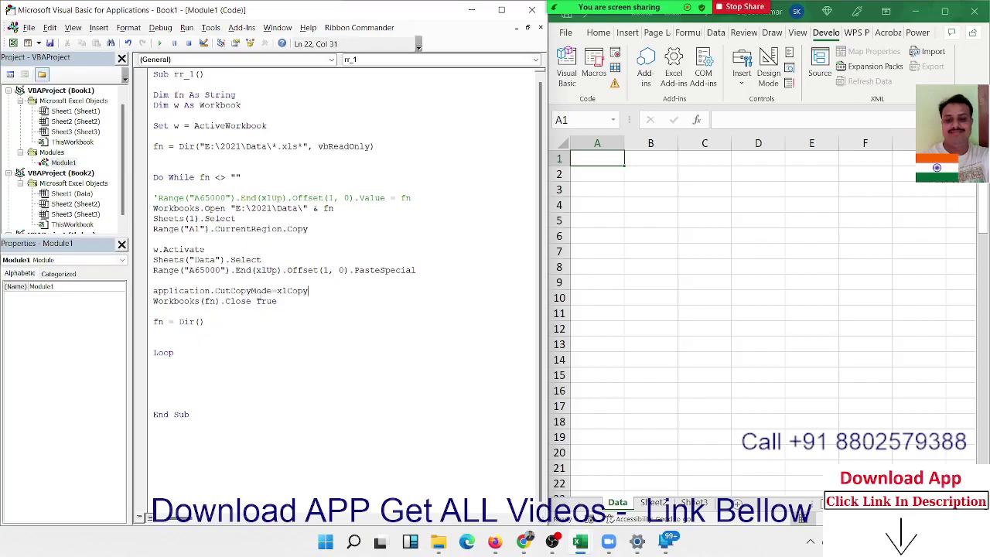
key(BackSpace)
key(BackSpace)
key(BackSpace)
key(BackSpace)
key(BackSpace)
key(BackSpace)
Finish the CutCopyMode = False line and test-copy cells B6:D12 on the Data sheet.
text(false)
key(Down)
drag(658, 232, 740, 325)
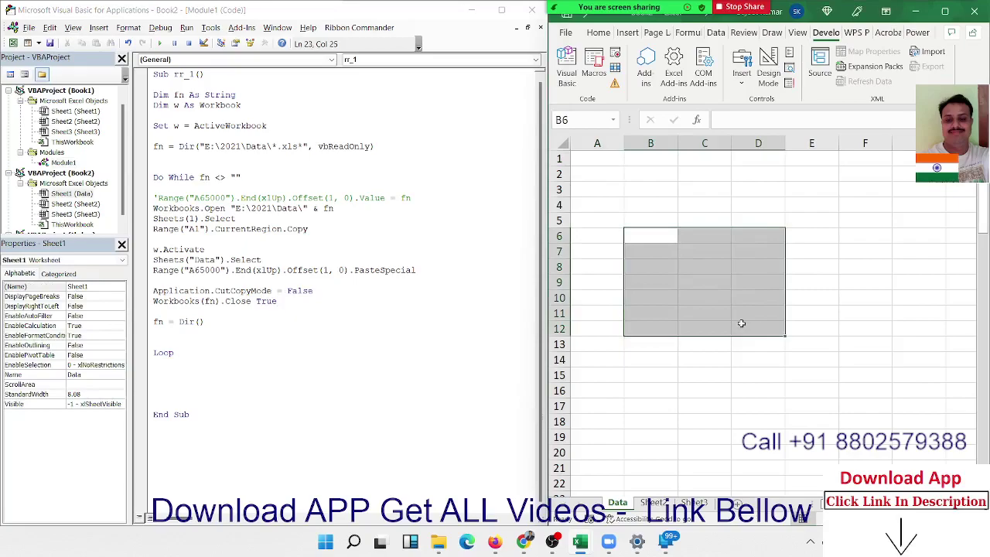
key(ctrl+c)
key(Escape)
drag(647, 235, 751, 316)
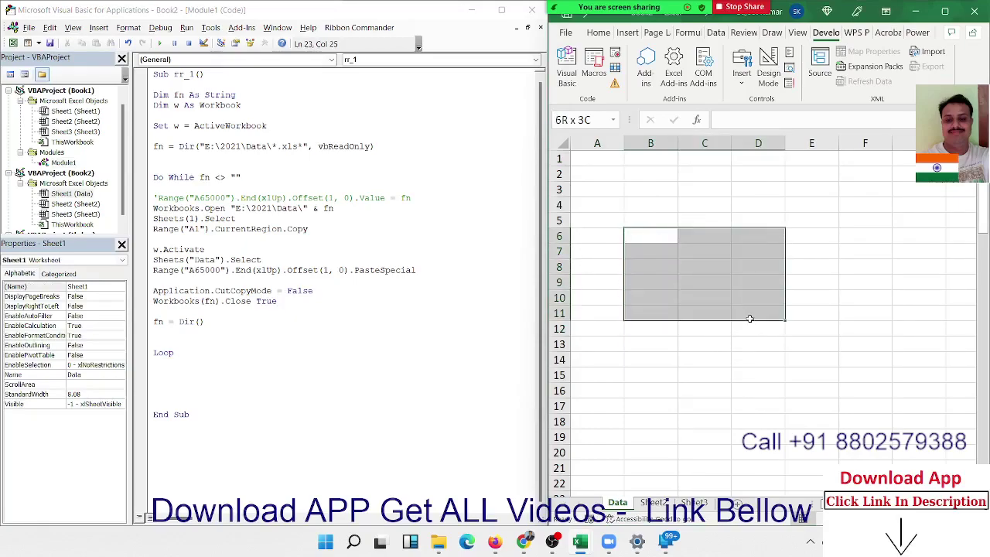
Run rr_1 from inside the macro code to stack every file's rows.
click(421, 292)
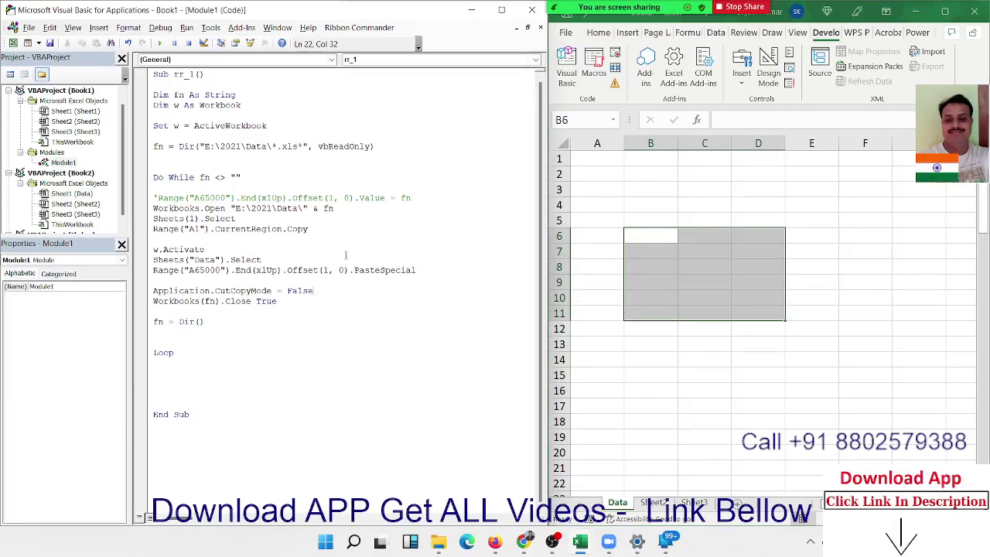
click(307, 184)
click(159, 43)
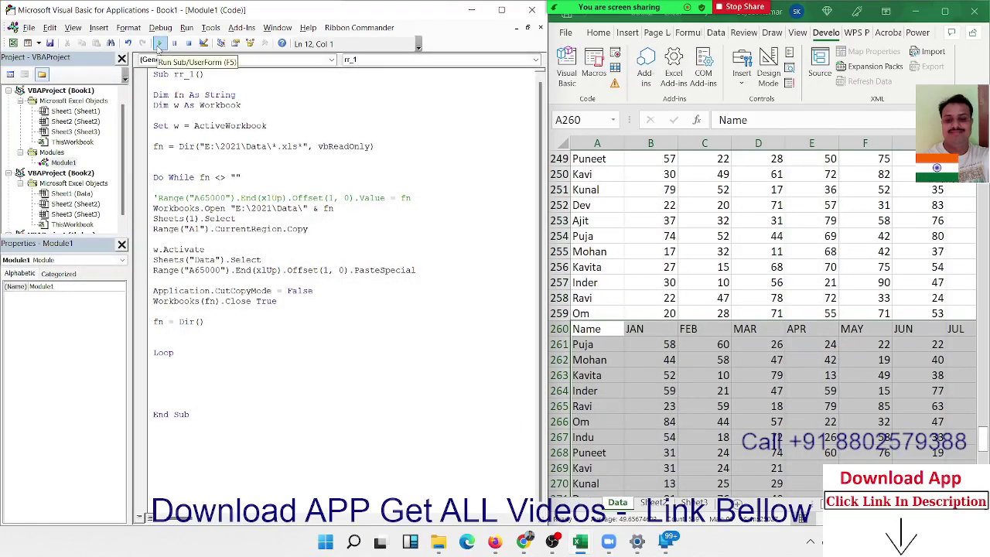
scroll(645, 393, down, 6)
scroll(644, 392, up, 9)
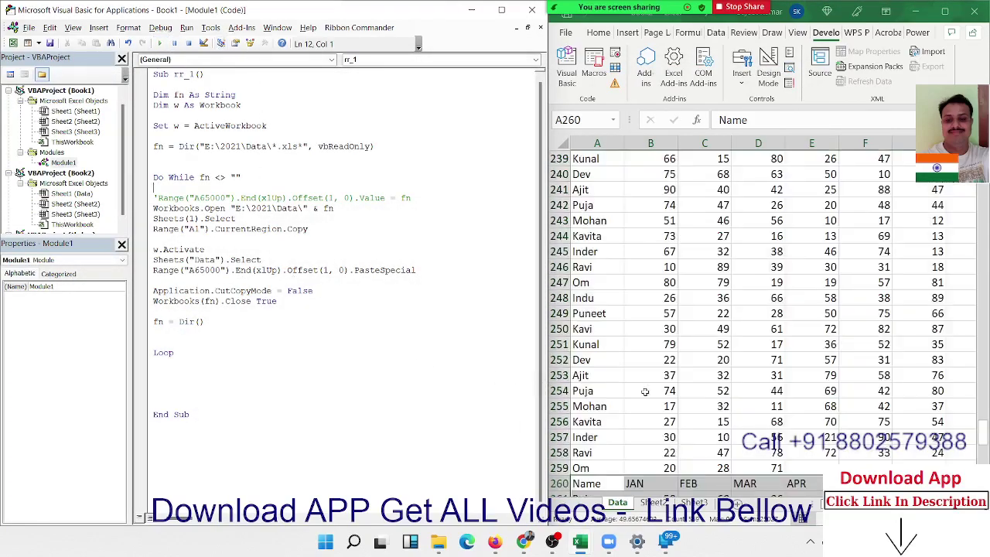
scroll(644, 392, up, 14)
scroll(645, 391, up, 20)
scroll(645, 391, up, 13)
scroll(646, 389, up, 19)
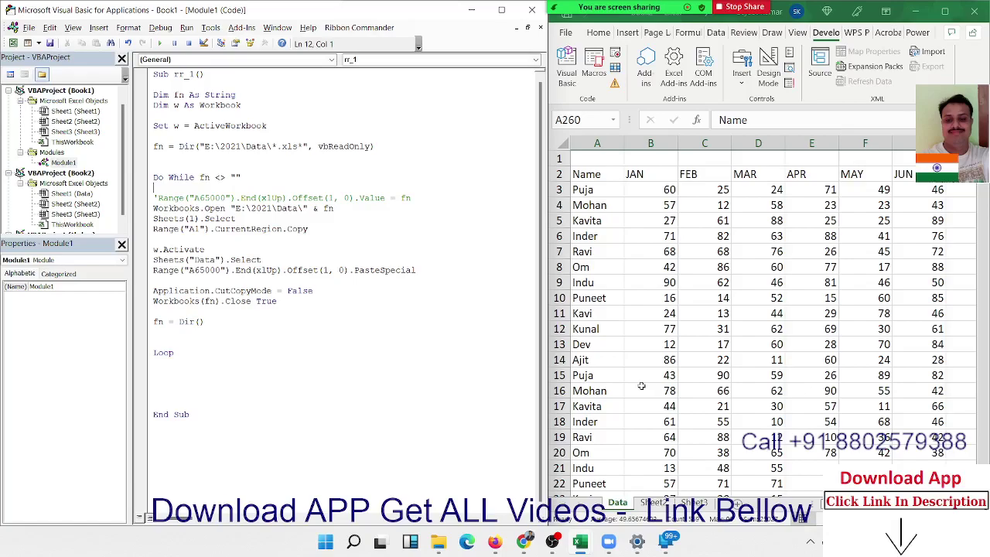
Add blank lines above Sheets(1).Select and above the Workbooks(fn).Close True line.
click(159, 239)
drag(154, 219, 237, 220)
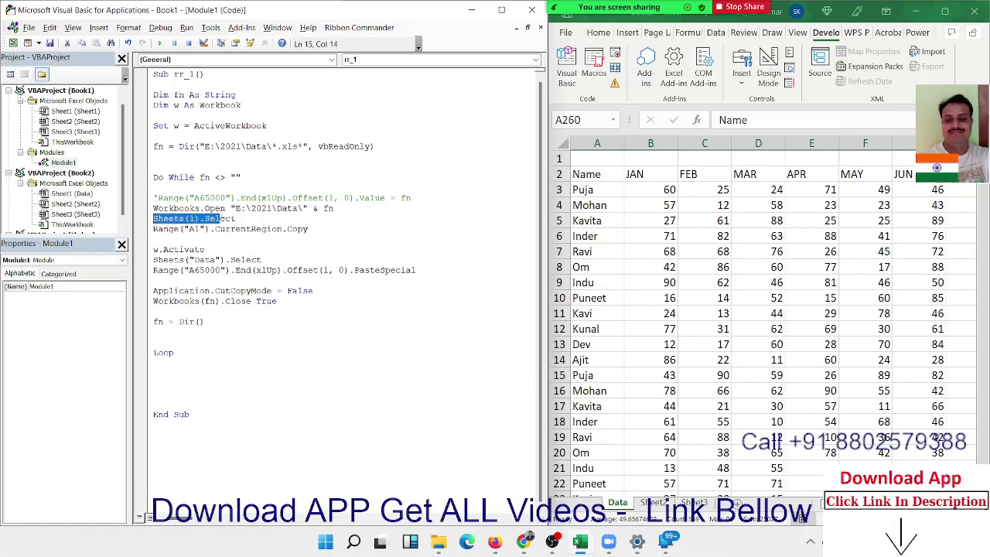
click(233, 242)
click(154, 218)
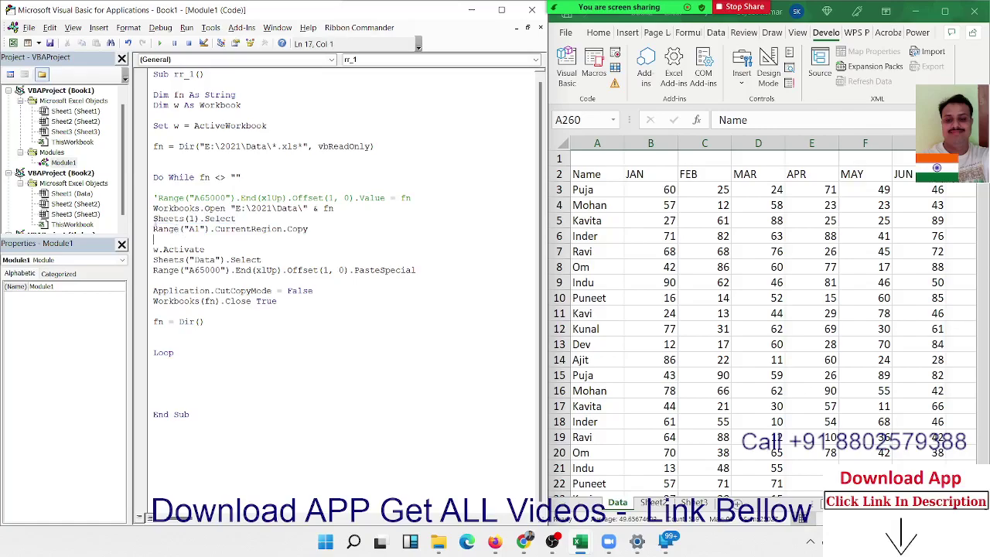
key(Return)
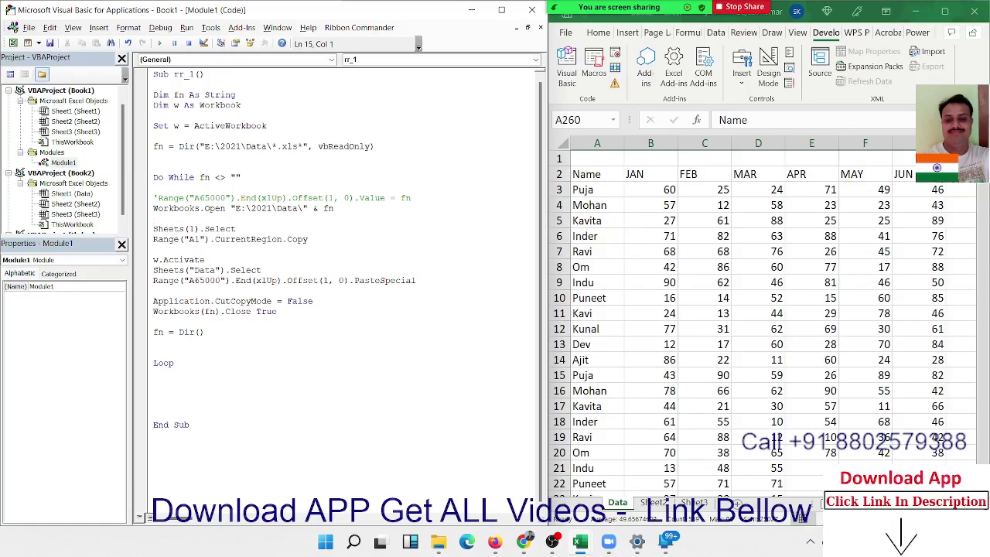
click(154, 301)
key(Return)
key(Return)
key(Up)
key(Up)
Start a loop header 'for j= 1 to sheets' on a new line above w.Activate.
click(153, 249)
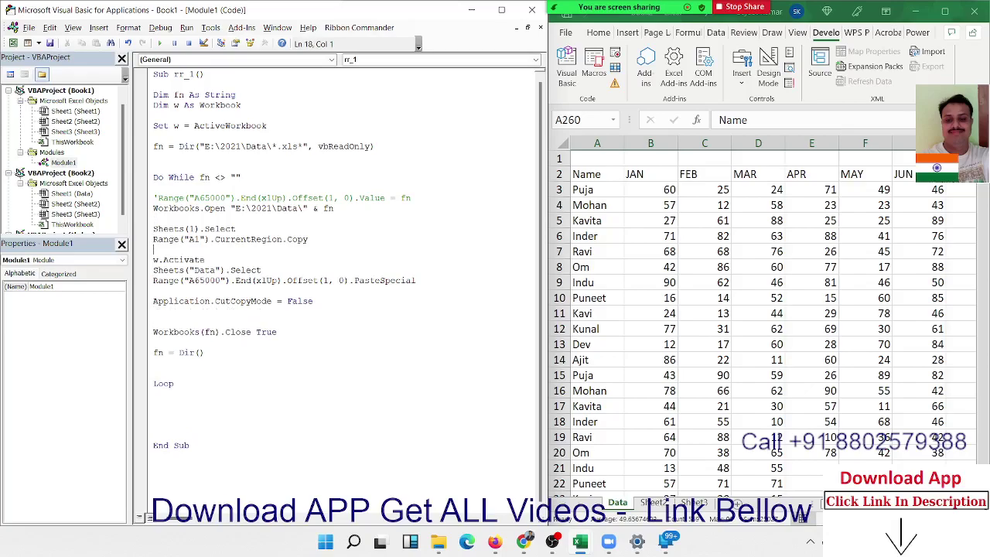
key(Return)
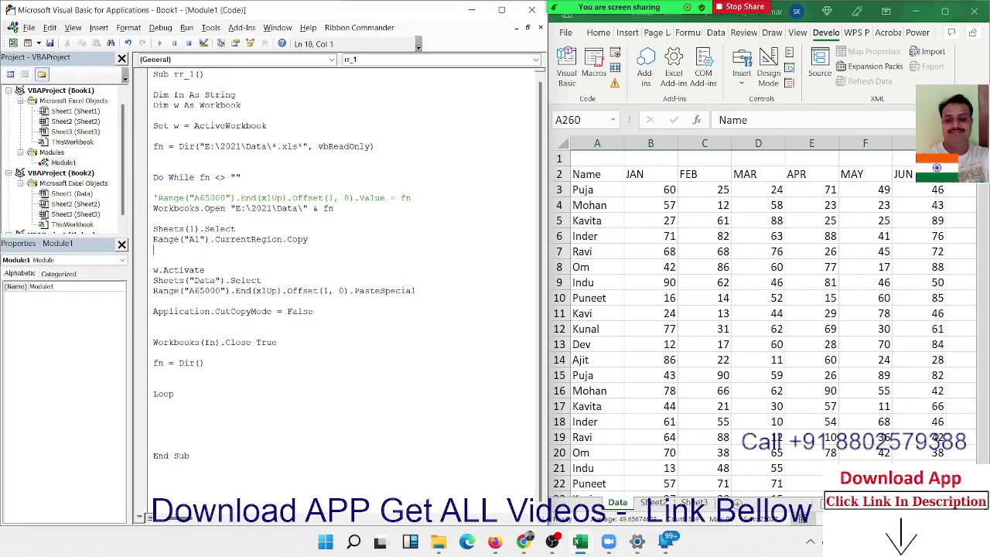
text(for )
text(j)
text(= )
text(1 to )
text(sheets)
text(,)
Complete the loop header as For j = 1 To Sheets.Count using IntelliSense.
key(BackSpace)
text(.co)
key(Down)
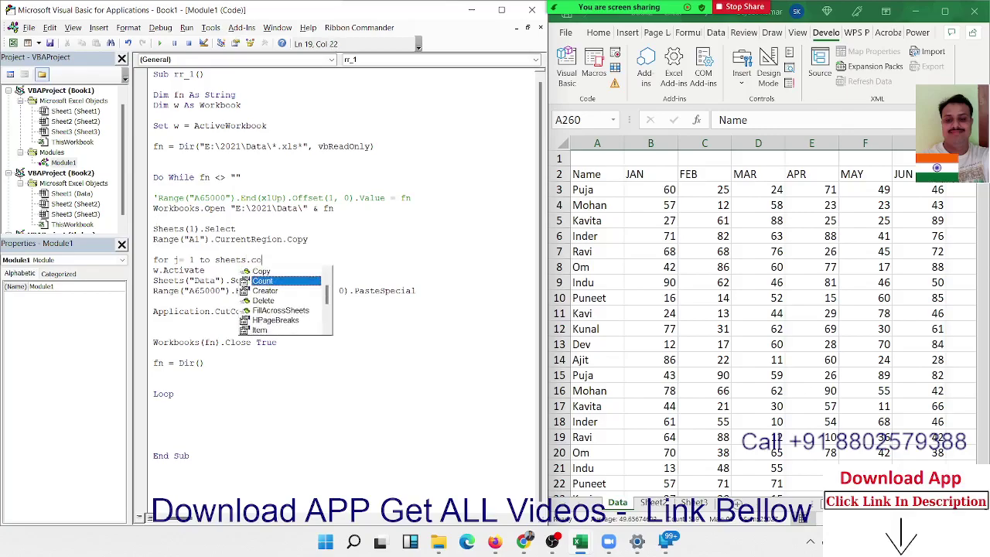
key(Tab)
key(Down)
key(Down)
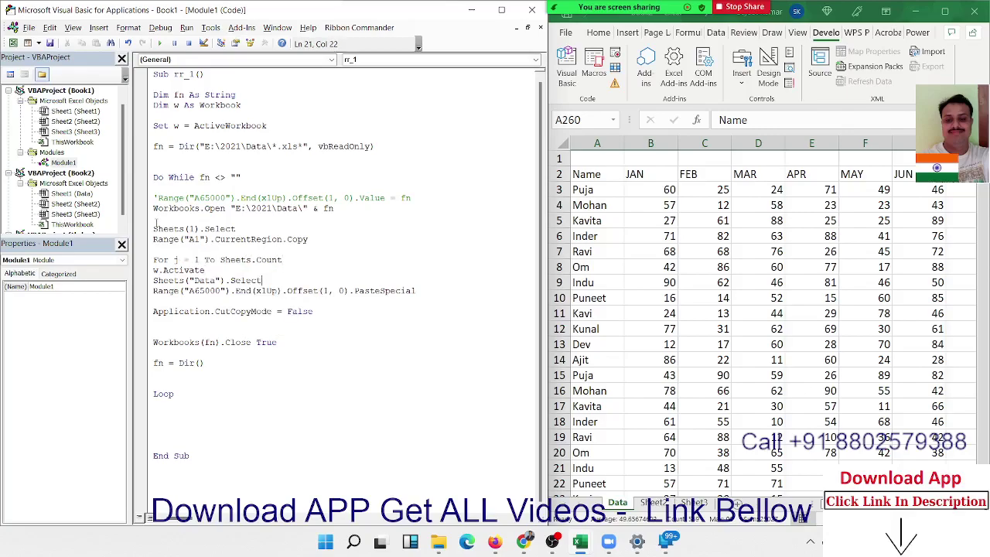
Move the For j = 1 To Sheets.Count line directly above Sheets(1).Select.
key(Up)
key(Up)
key(shift+Left)
key(shift+Left)
key(shift+Left)
key(shift+Left)
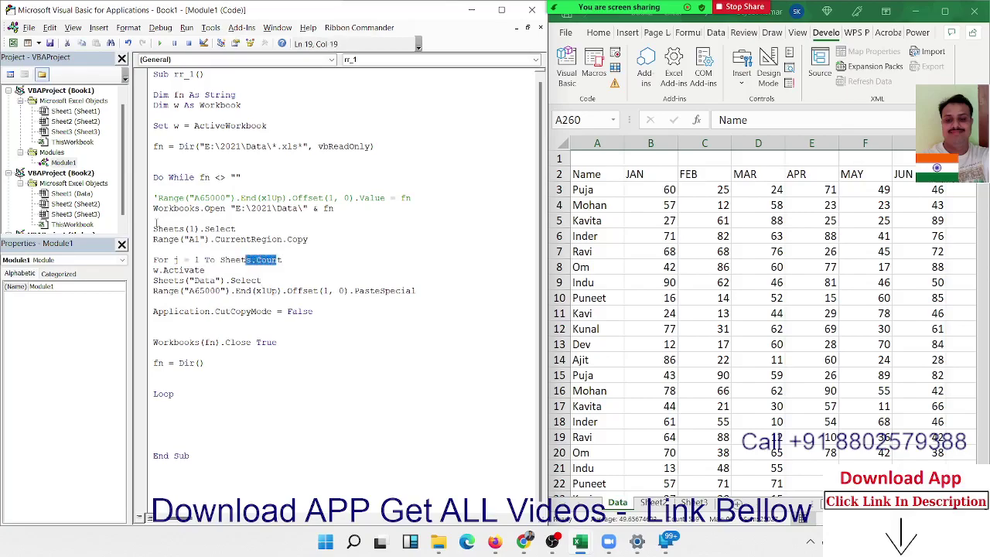
key(shift+Left)
key(shift+Left)
key(shift+Left)
key(shift+Left)
key(shift+Left)
key(shift+Left)
key(shift+Right)
key(shift+Right)
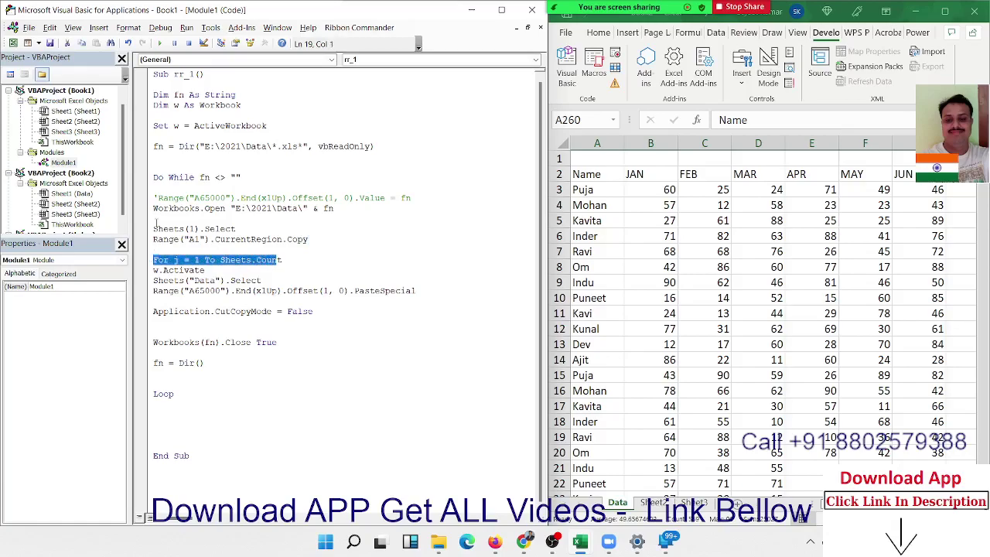
key(Right)
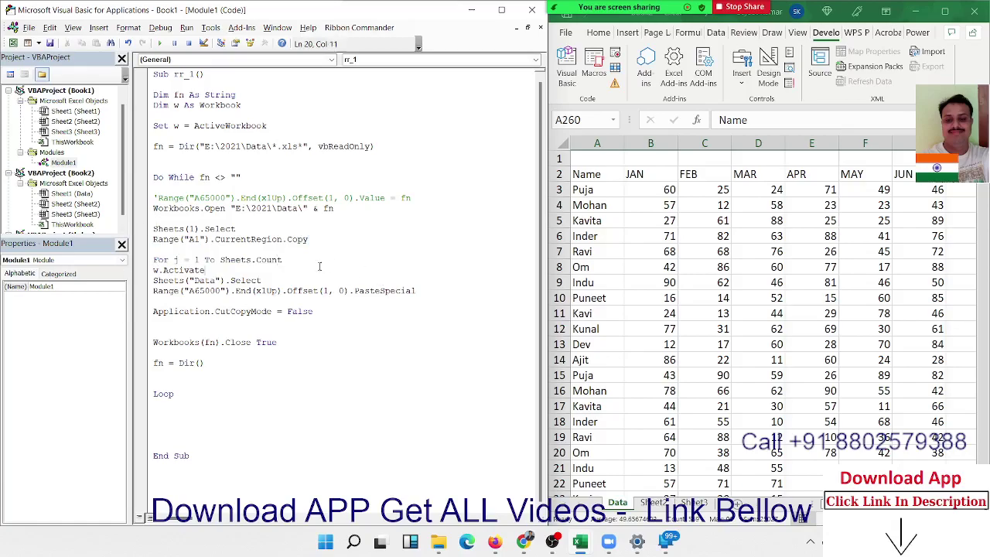
drag(209, 279, 208, 291)
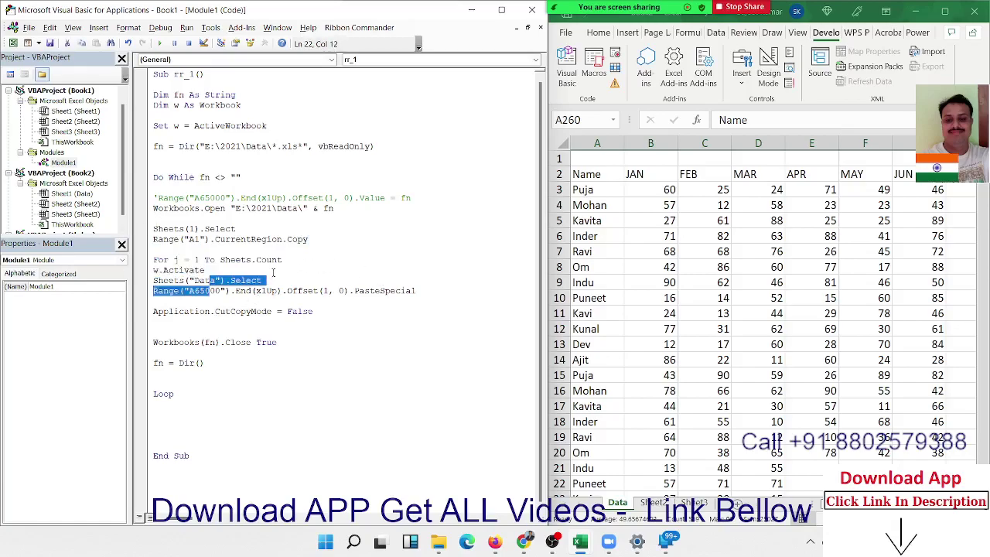
drag(283, 260, 147, 263)
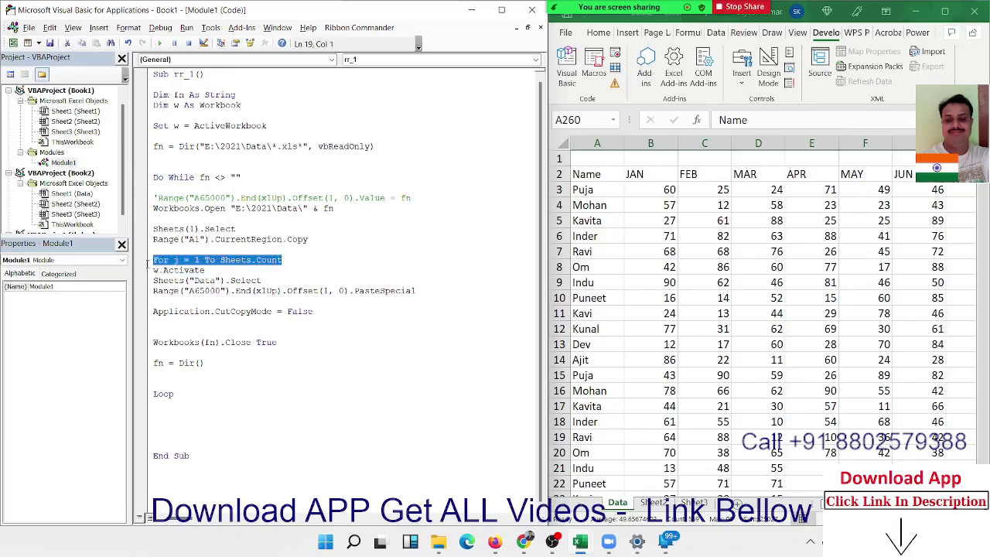
key(Delete)
click(164, 228)
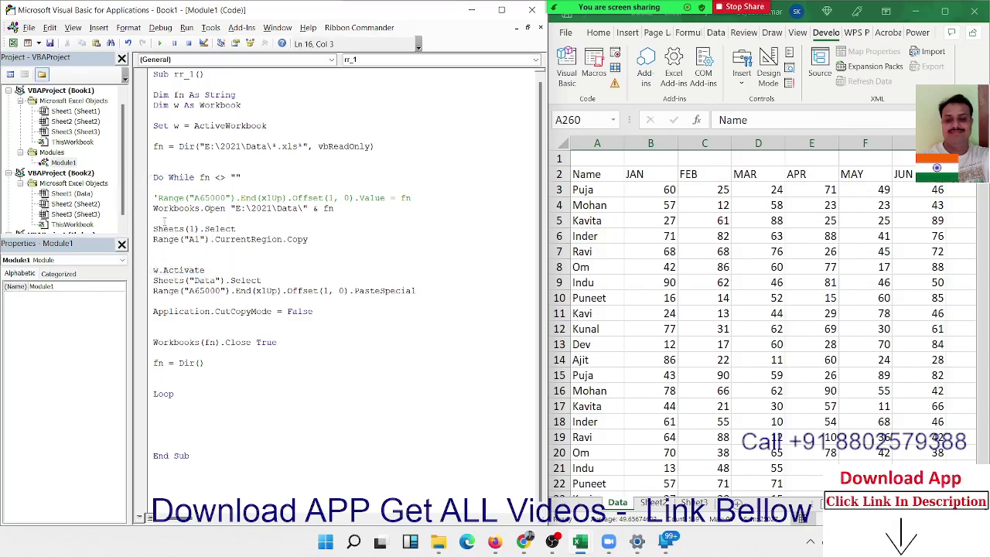
key(Return)
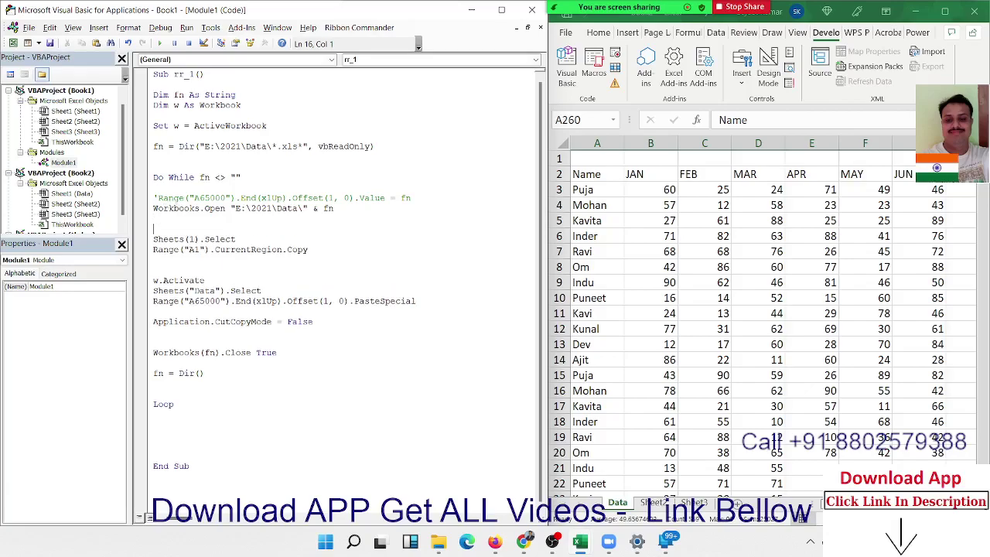
key(ctrl+v)
click(279, 321)
Close the sheet loop with Next j below Application.CutCopyMode = False.
click(155, 259)
key(Down)
key(Down)
key(Down)
key(End)
key(Down)
key(Down)
key(Down)
key(Return)
text(next i)
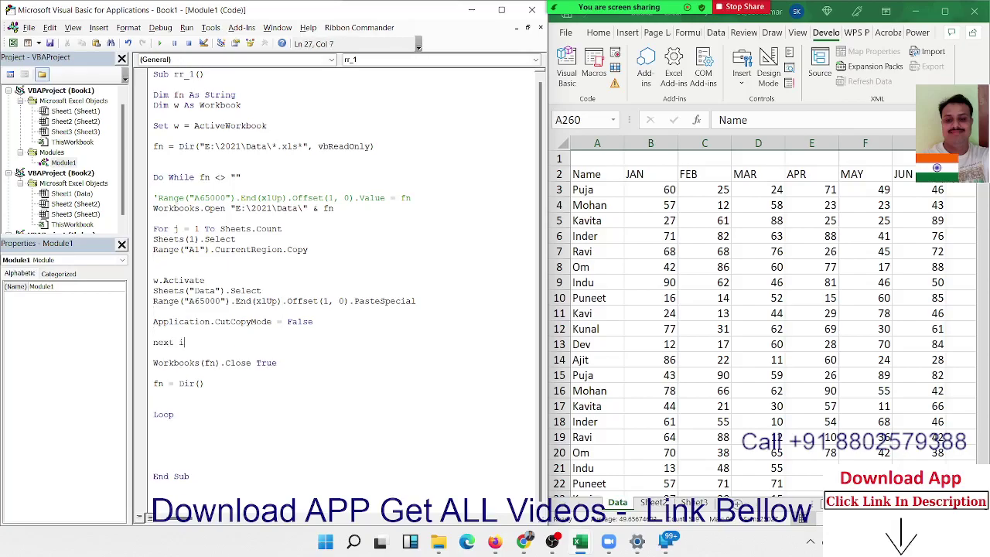
key(BackSpace)
text(j)
Change Sheets(1) to Sheets(j) and review the open, select, copy and activate lines.
click(196, 239)
key(BackSpace)
text(j)
click(221, 252)
double_click(329, 208)
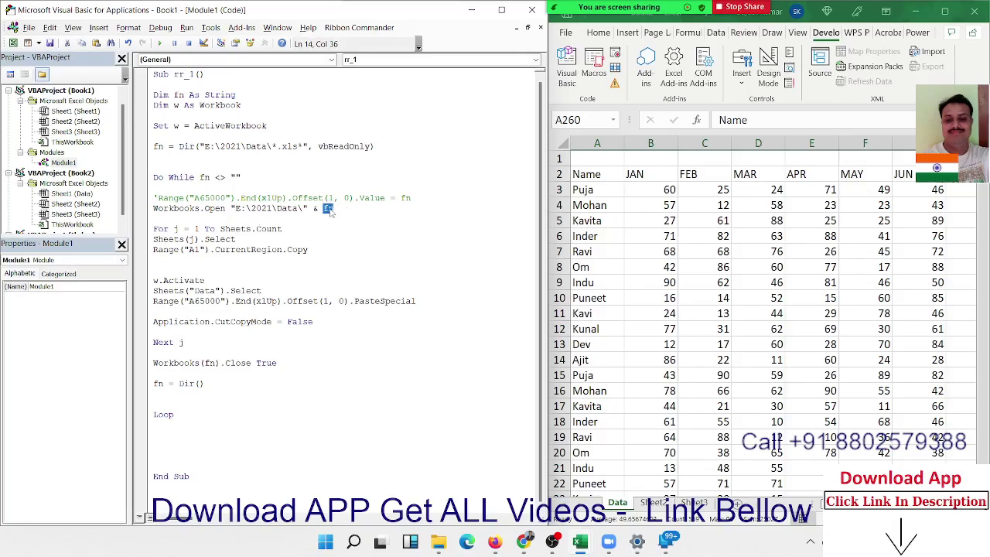
click(216, 229)
drag(188, 239, 194, 249)
click(304, 257)
double_click(180, 280)
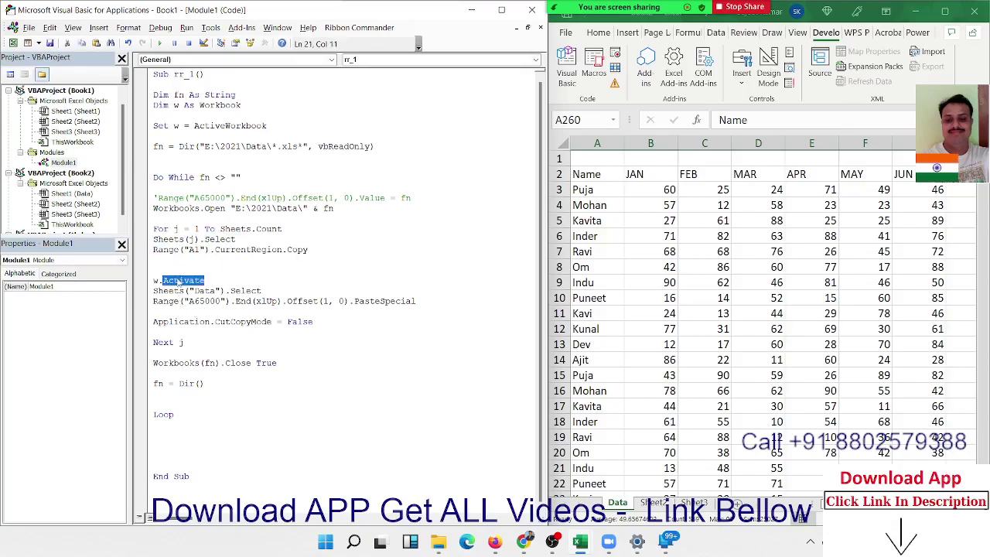
click(176, 331)
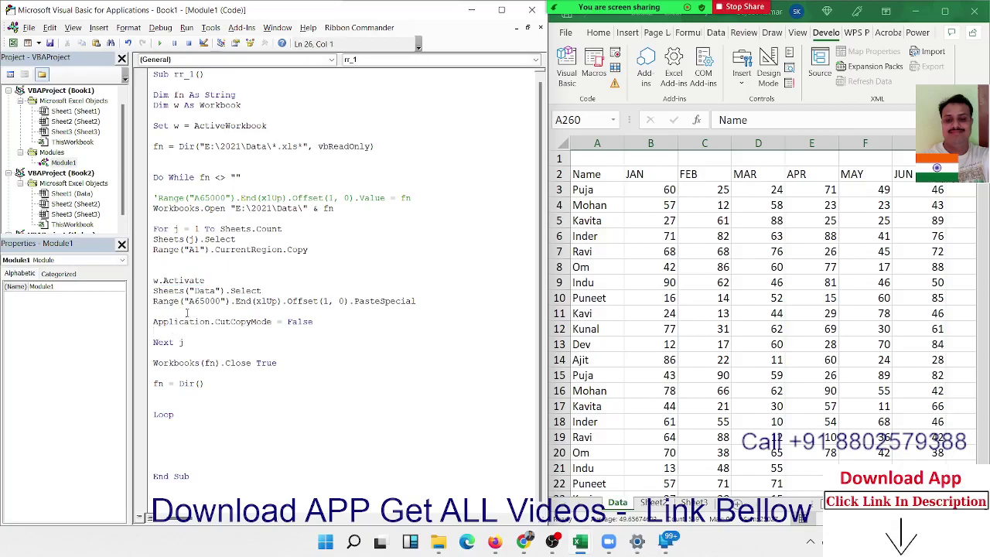
Insert blank lines above Sheets(j).Select and after the Workbooks(fn).Close True line.
key(Up)
key(Up)
key(Up)
key(Return)
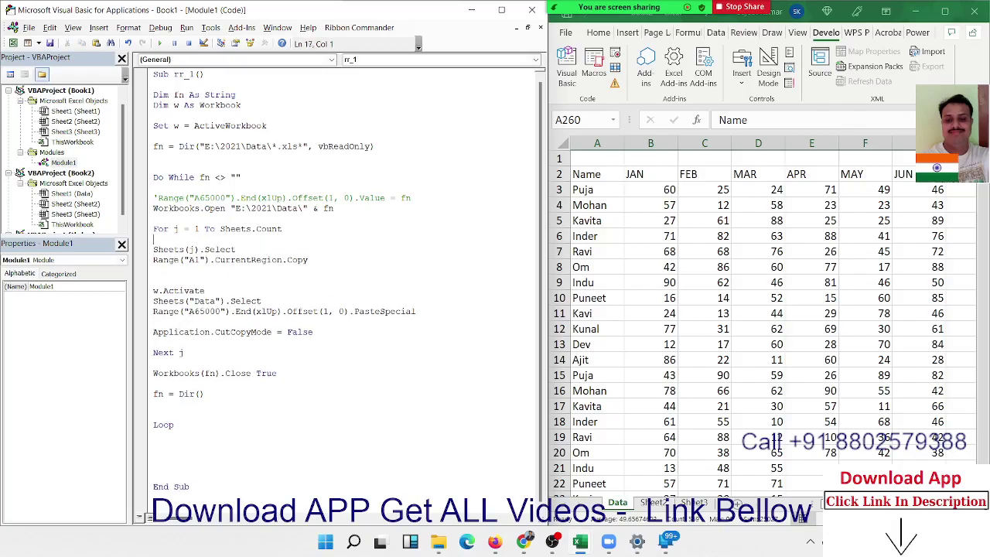
key(Return)
key(Up)
key(Up)
key(Up)
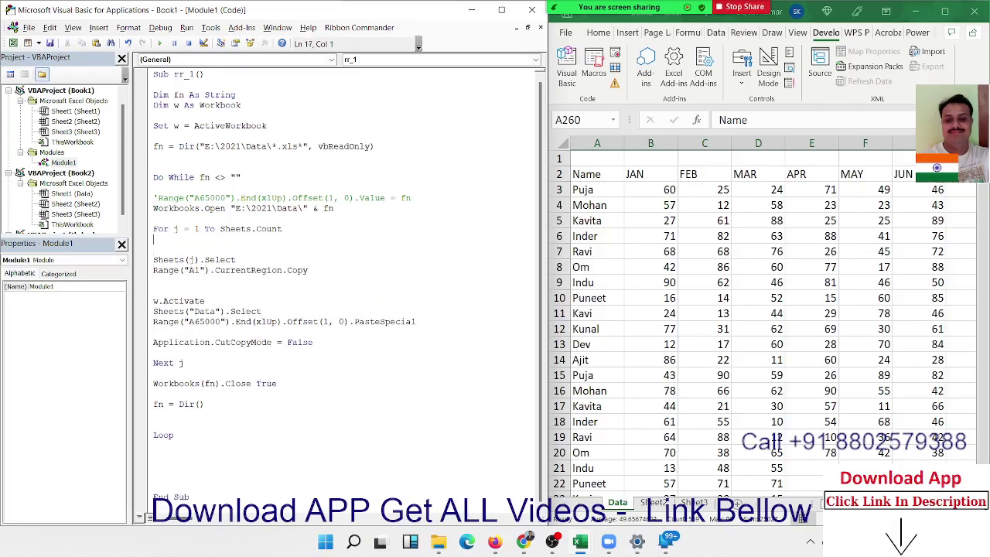
click(154, 249)
key(Down)
key(Down)
key(Down)
key(Return)
key(Return)
key(Up)
key(Up)
Add a blank line just above Next j in the sheet loop.
click(153, 363)
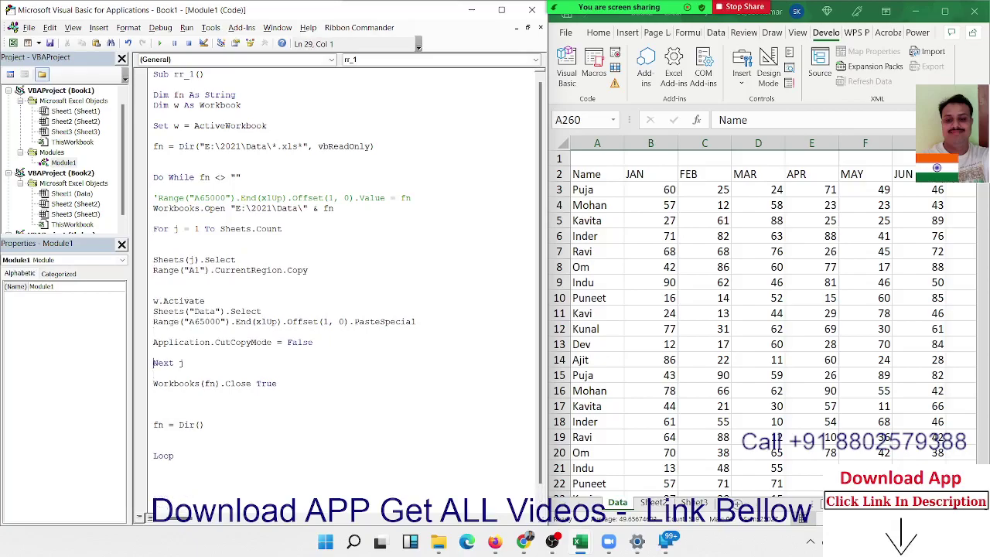
key(shift+Down)
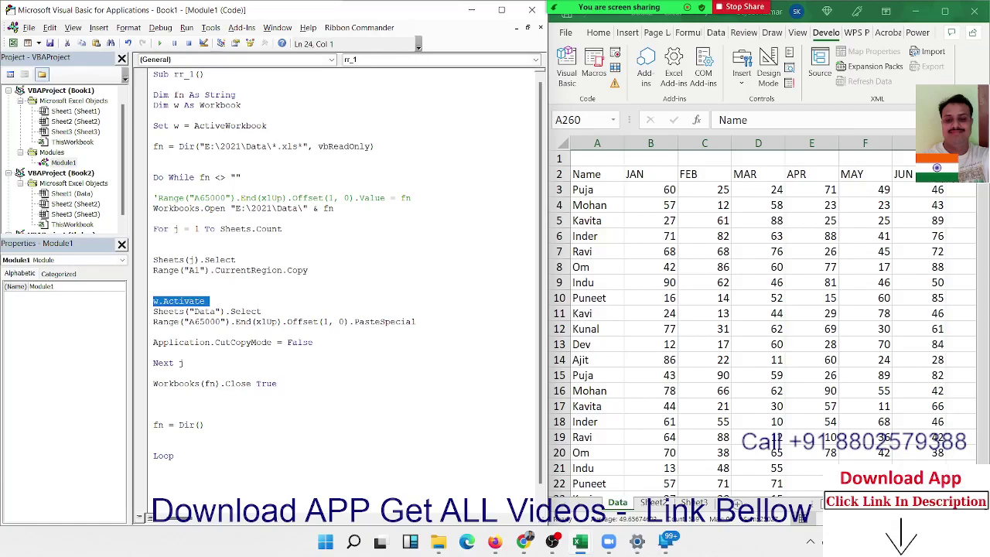
key(Down)
key(Down)
key(Down)
key(Return)
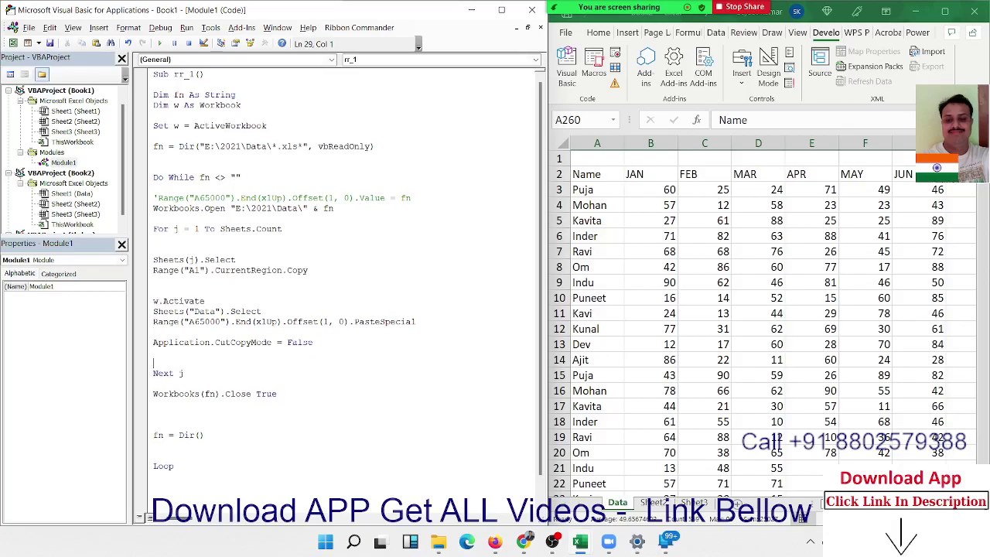
Add Workbooks(fn).Activate below Application.CutCopyMode = False, just above Next j.
text(wor)
text(kbooks)
text(()
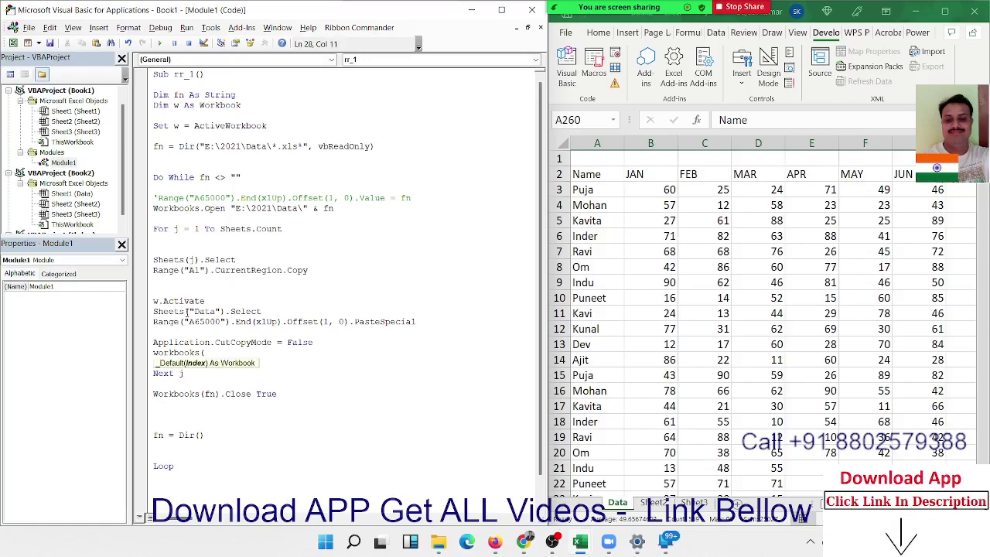
text(fn).a)
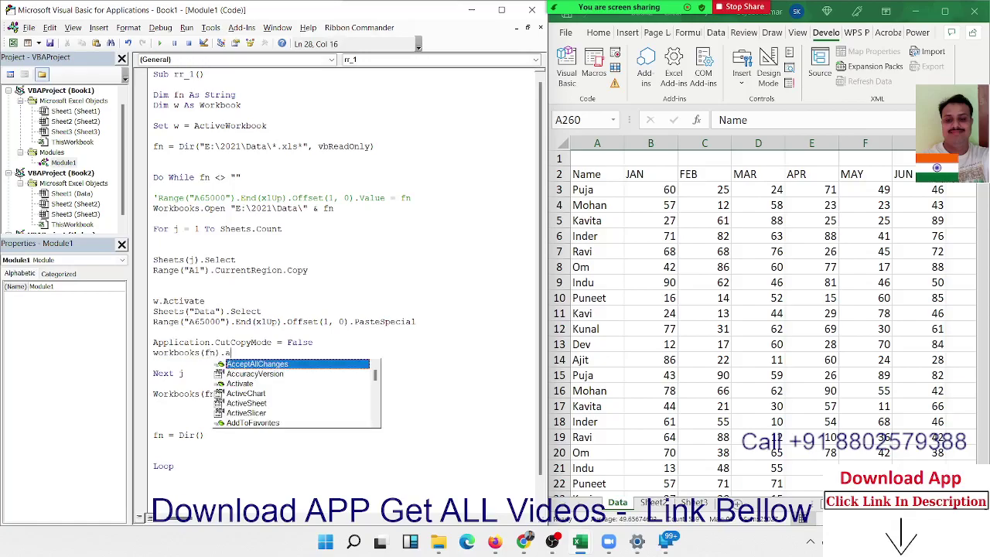
text(ct)
key(Return)
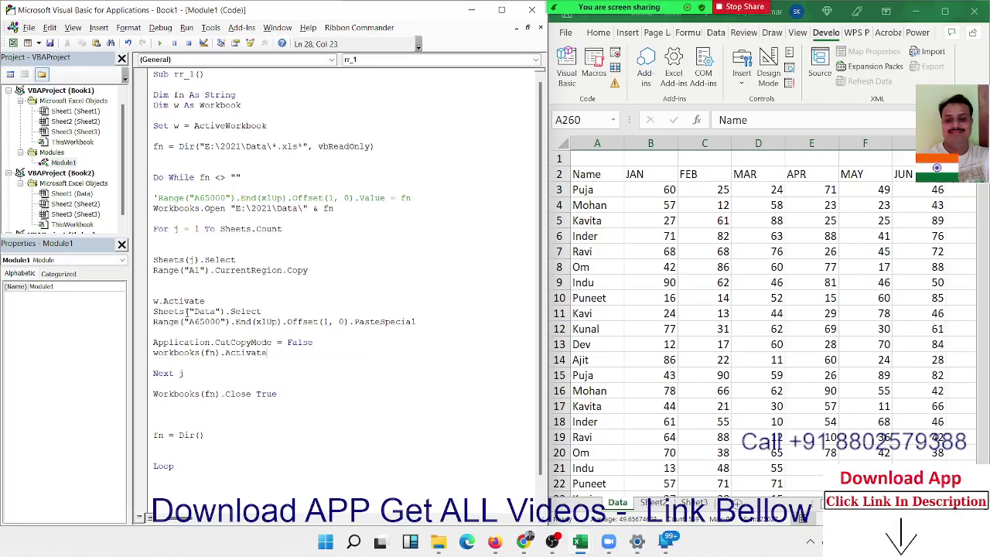